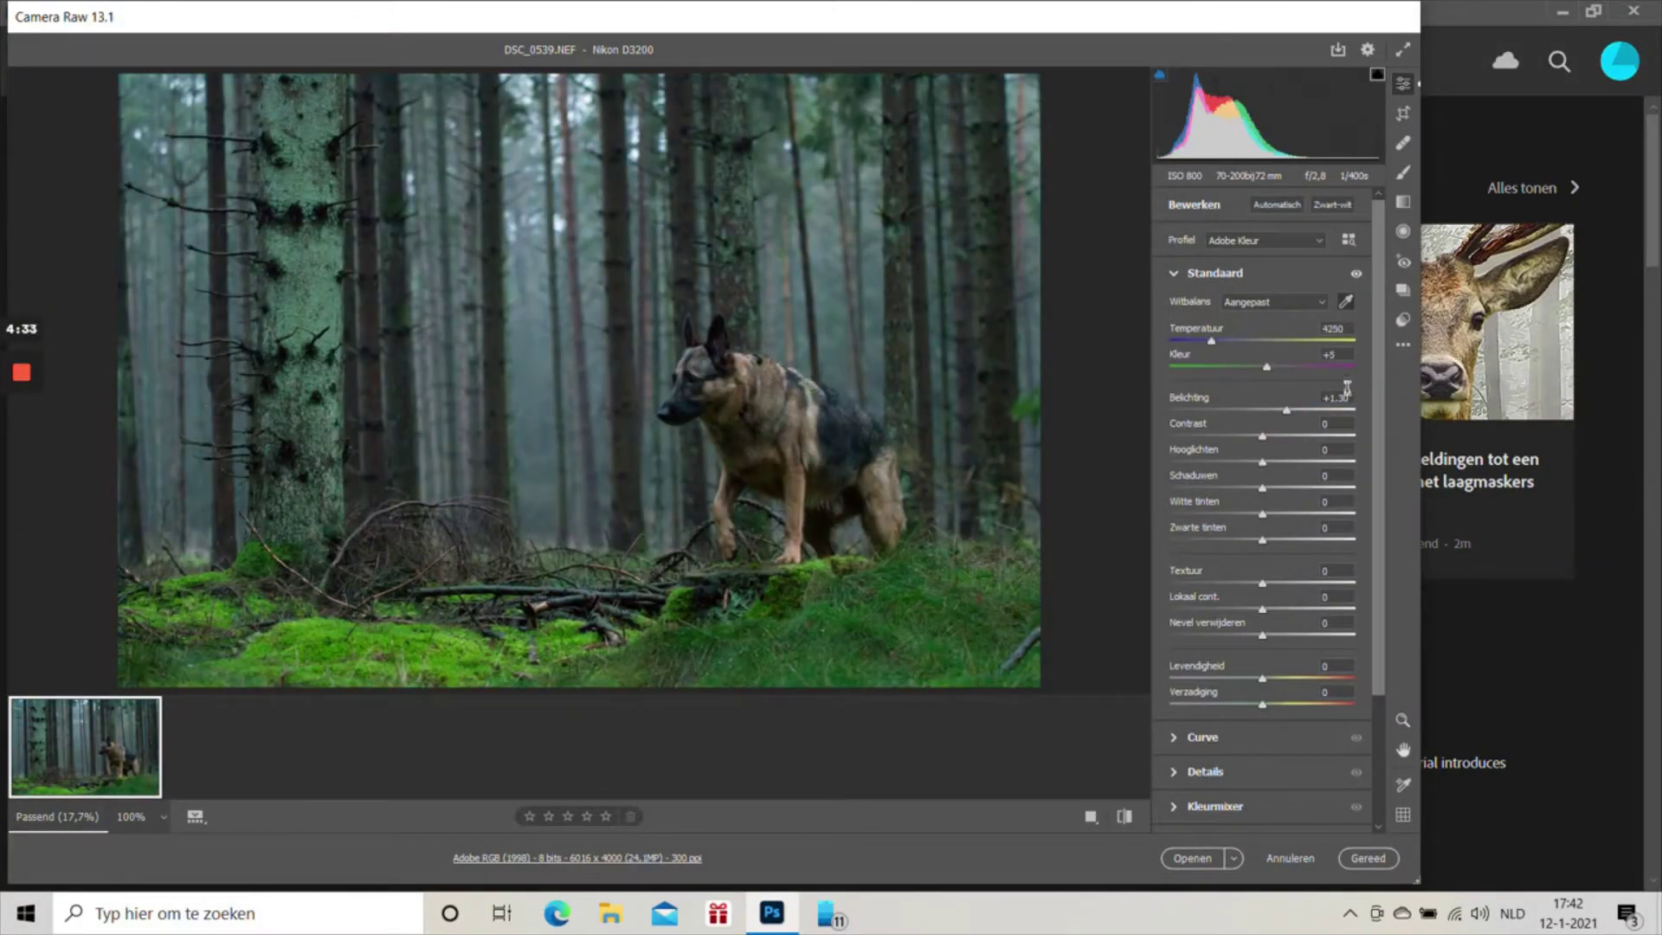
Step: Lift shadows to +83, blacks +25, texture +22, and sharpening to 52, then zoom to 100%
{"action": "left_click_drag", "start_coordinate": [1258, 487], "coordinate": [1339, 487]}
{"action": "left_click_drag", "start_coordinate": [1262, 541], "coordinate": [1286, 540]}
{"action": "left_click_drag", "start_coordinate": [1262, 609], "coordinate": [1281, 580]}
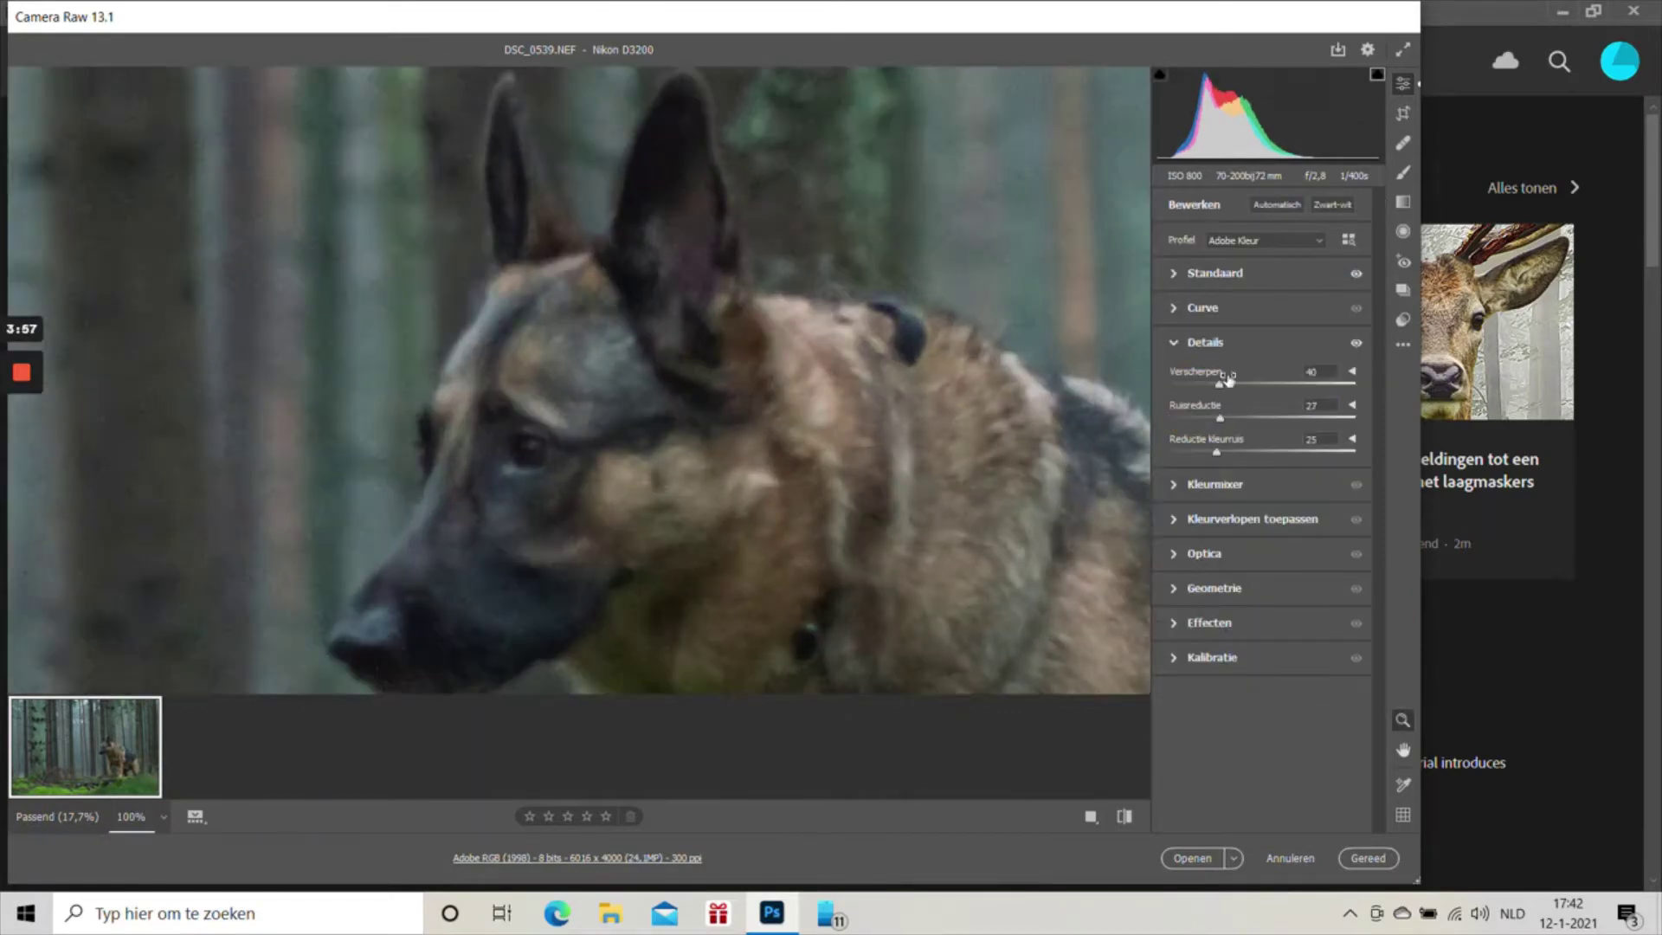
{"action": "left_click_drag", "start_coordinate": [1229, 379], "coordinate": [1229, 418]}
{"action": "left_click", "coordinate": [790, 408]}
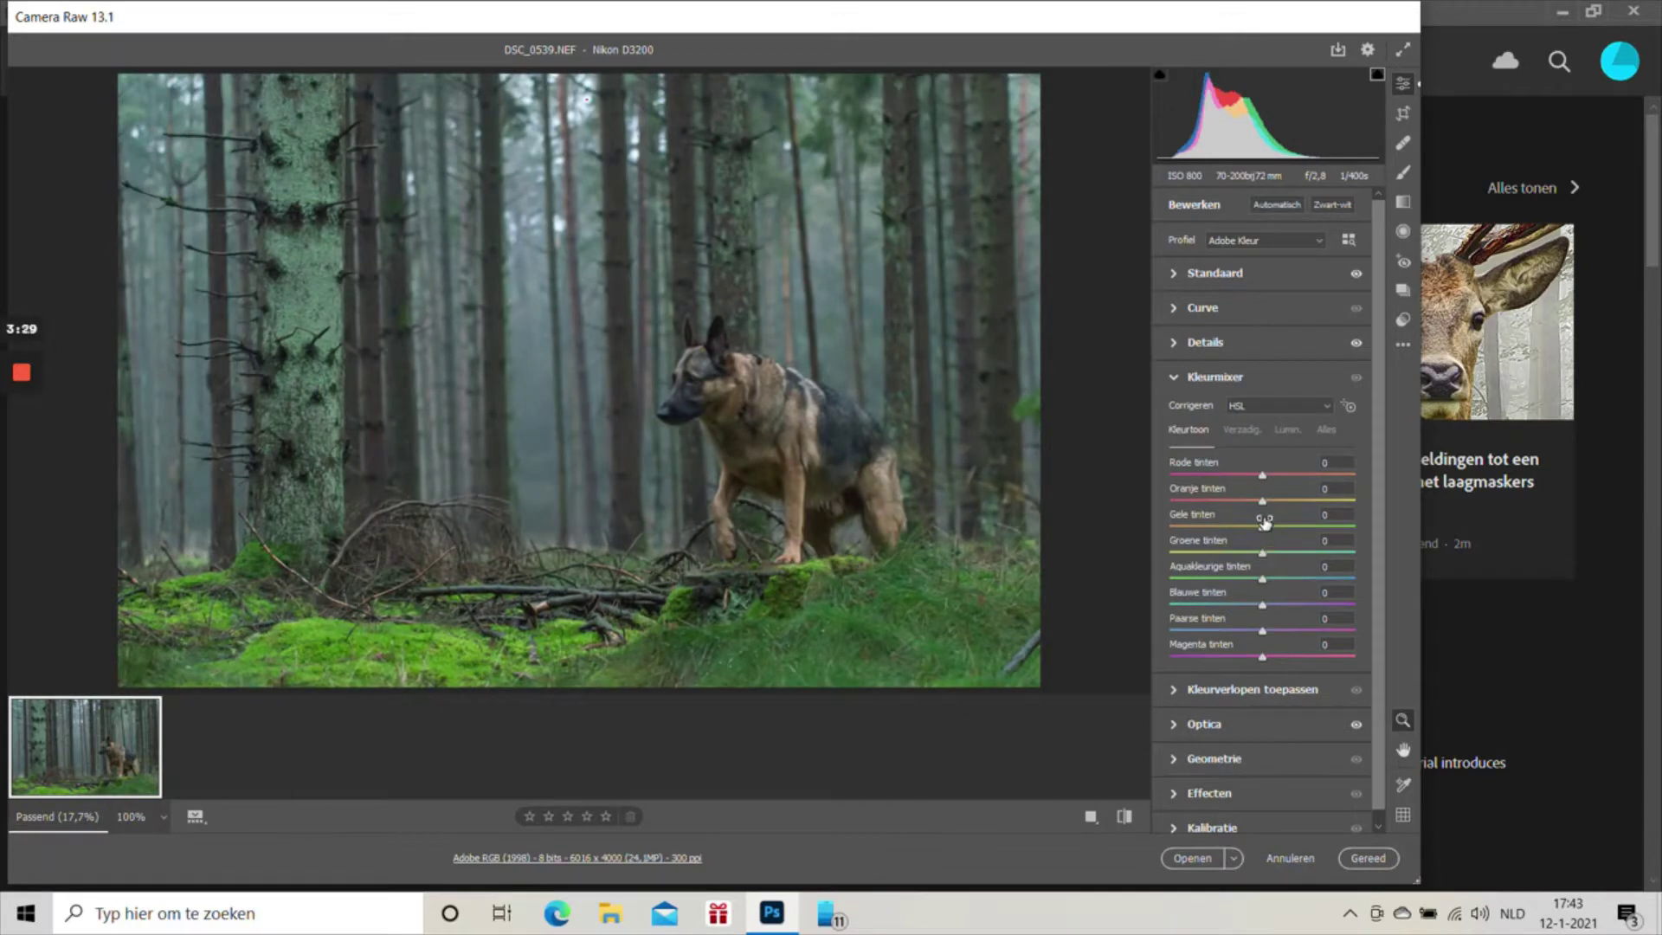
Step: Shift the yellow and green hues, then darken yellow, green, aqua and blue luminance
{"action": "mouse_move", "coordinate": [1265, 521]}
{"action": "left_mouse_down"}
{"action": "mouse_move", "coordinate": [1289, 543]}
{"action": "mouse_move", "coordinate": [1209, 534]}
{"action": "left_mouse_up"}
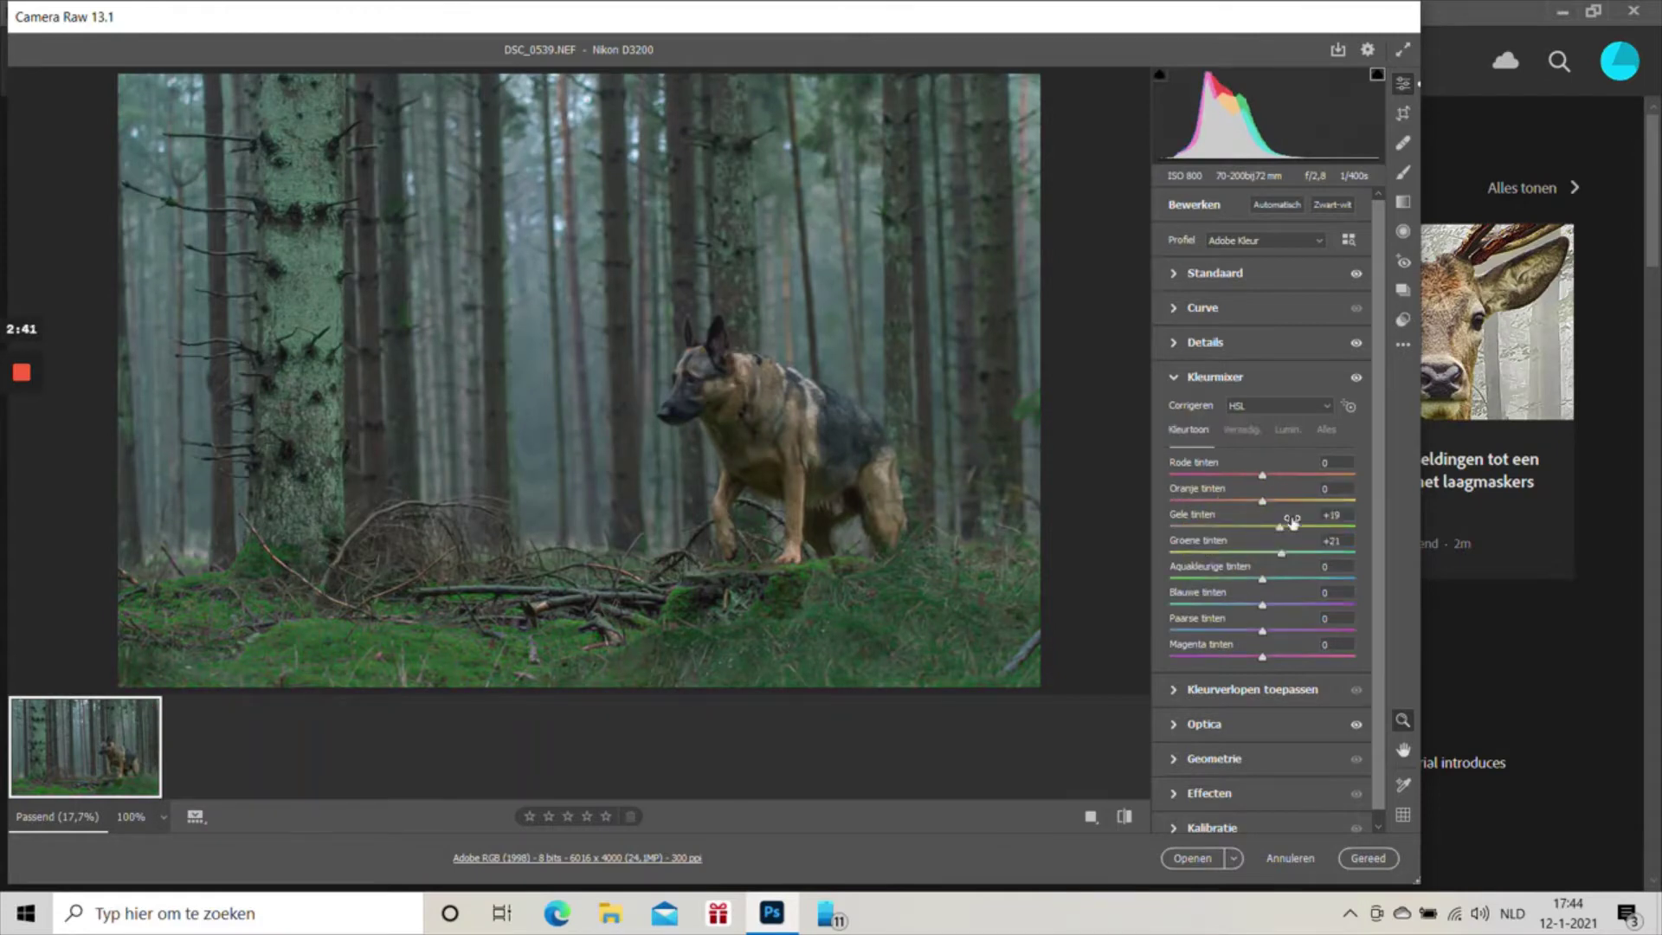
{"action": "left_click", "coordinate": [1287, 429]}
{"action": "left_click_drag", "start_coordinate": [1262, 604], "coordinate": [1180, 594]}
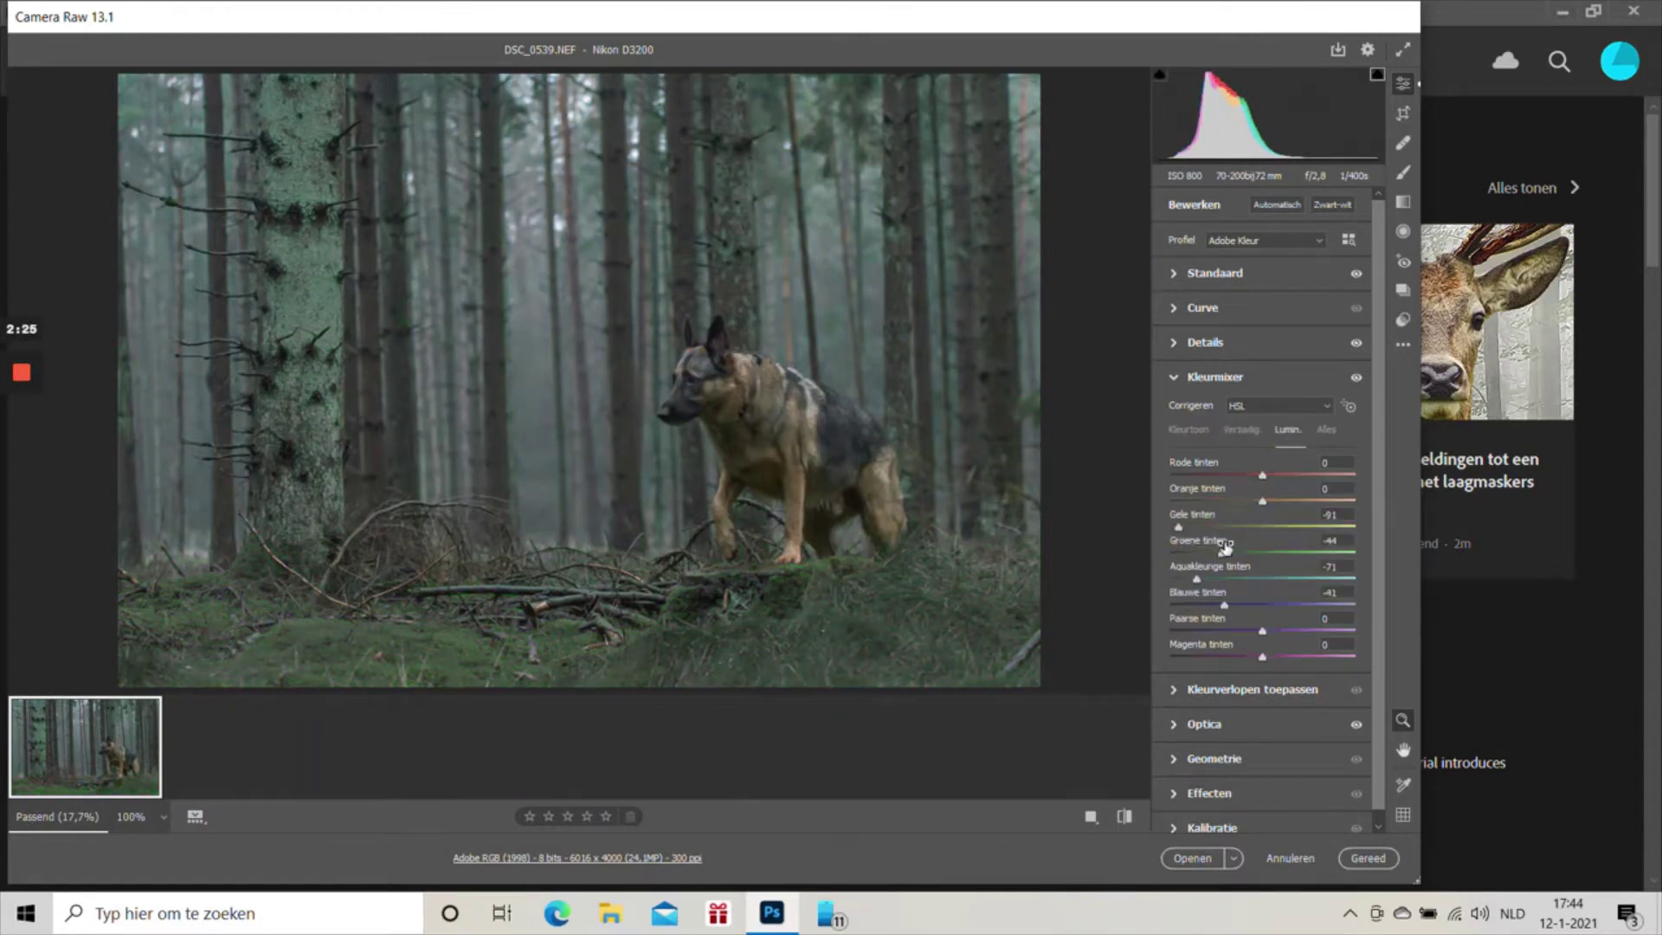
{"action": "left_click_drag", "start_coordinate": [1187, 538], "coordinate": [1228, 541]}
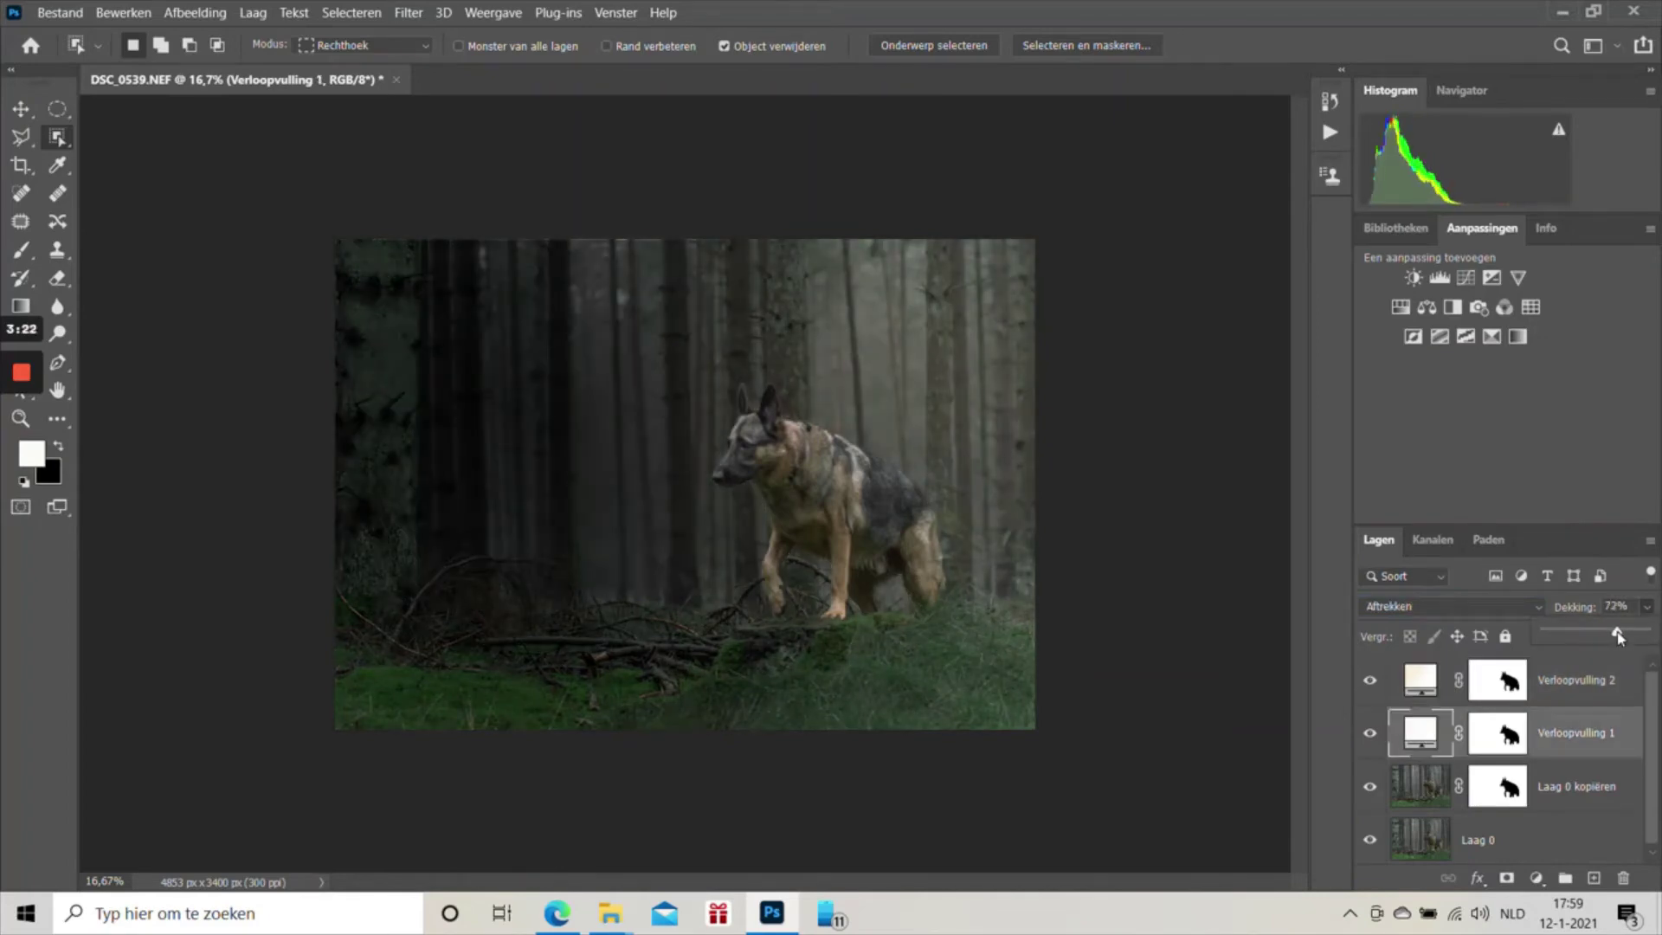
Step: Raise the gradient fill's opacity to 77% and crop the photo
{"action": "left_click_drag", "start_coordinate": [1619, 636], "coordinate": [1622, 636]}
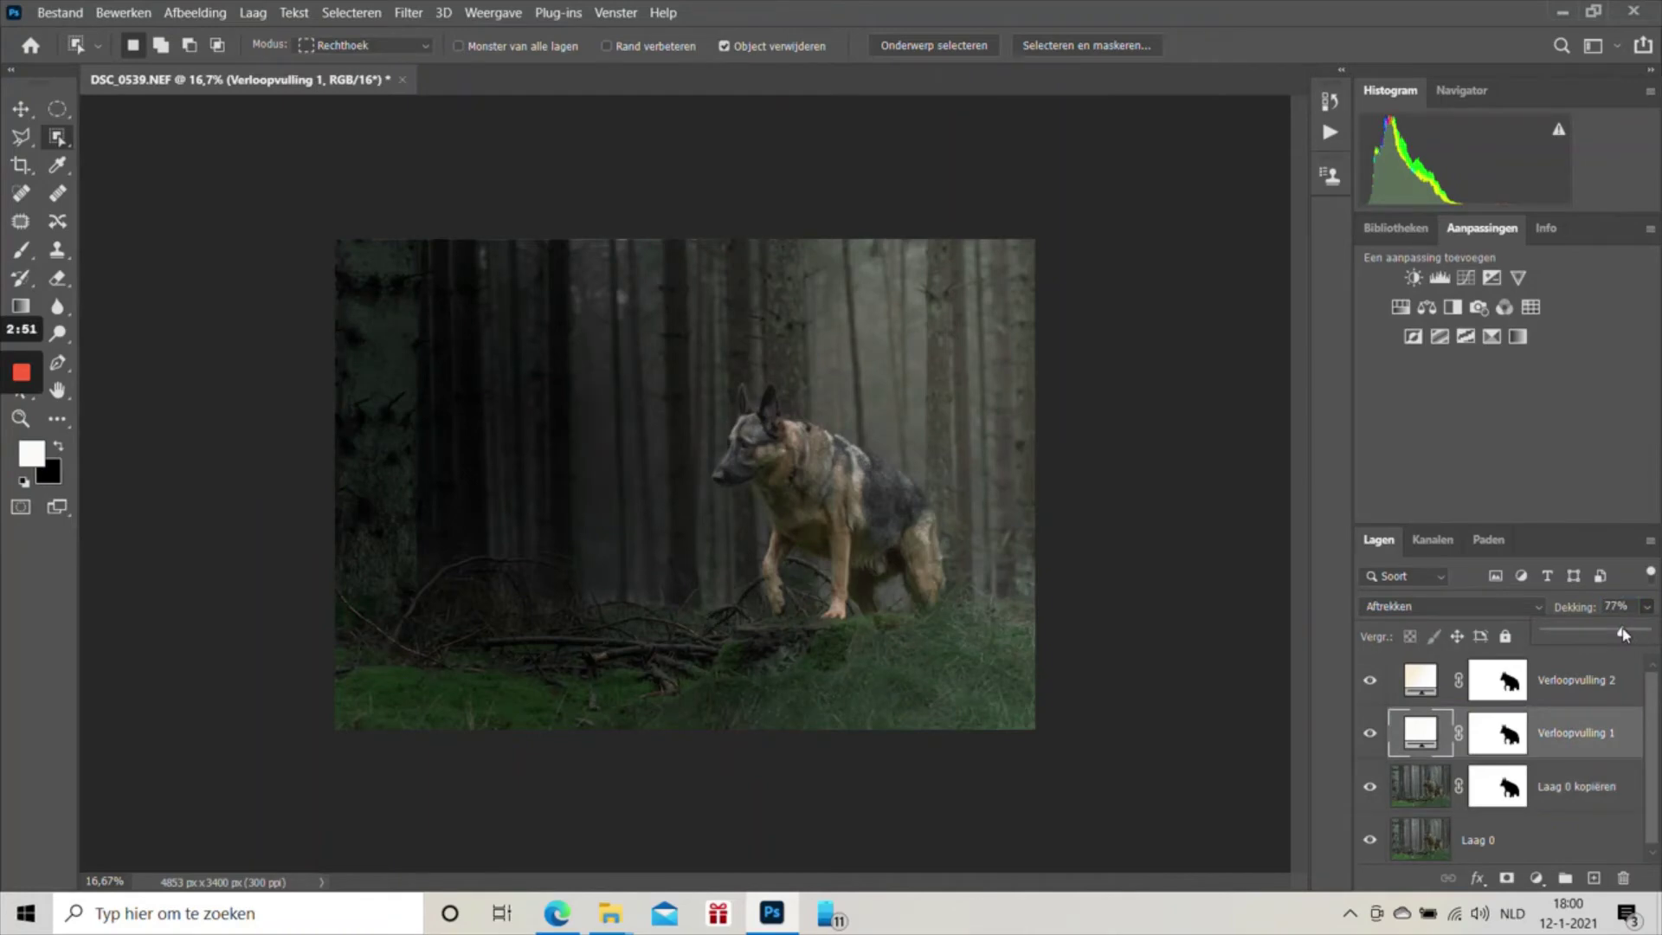
{"action": "left_click", "coordinate": [1441, 797]}
{"action": "key", "text": "c"}
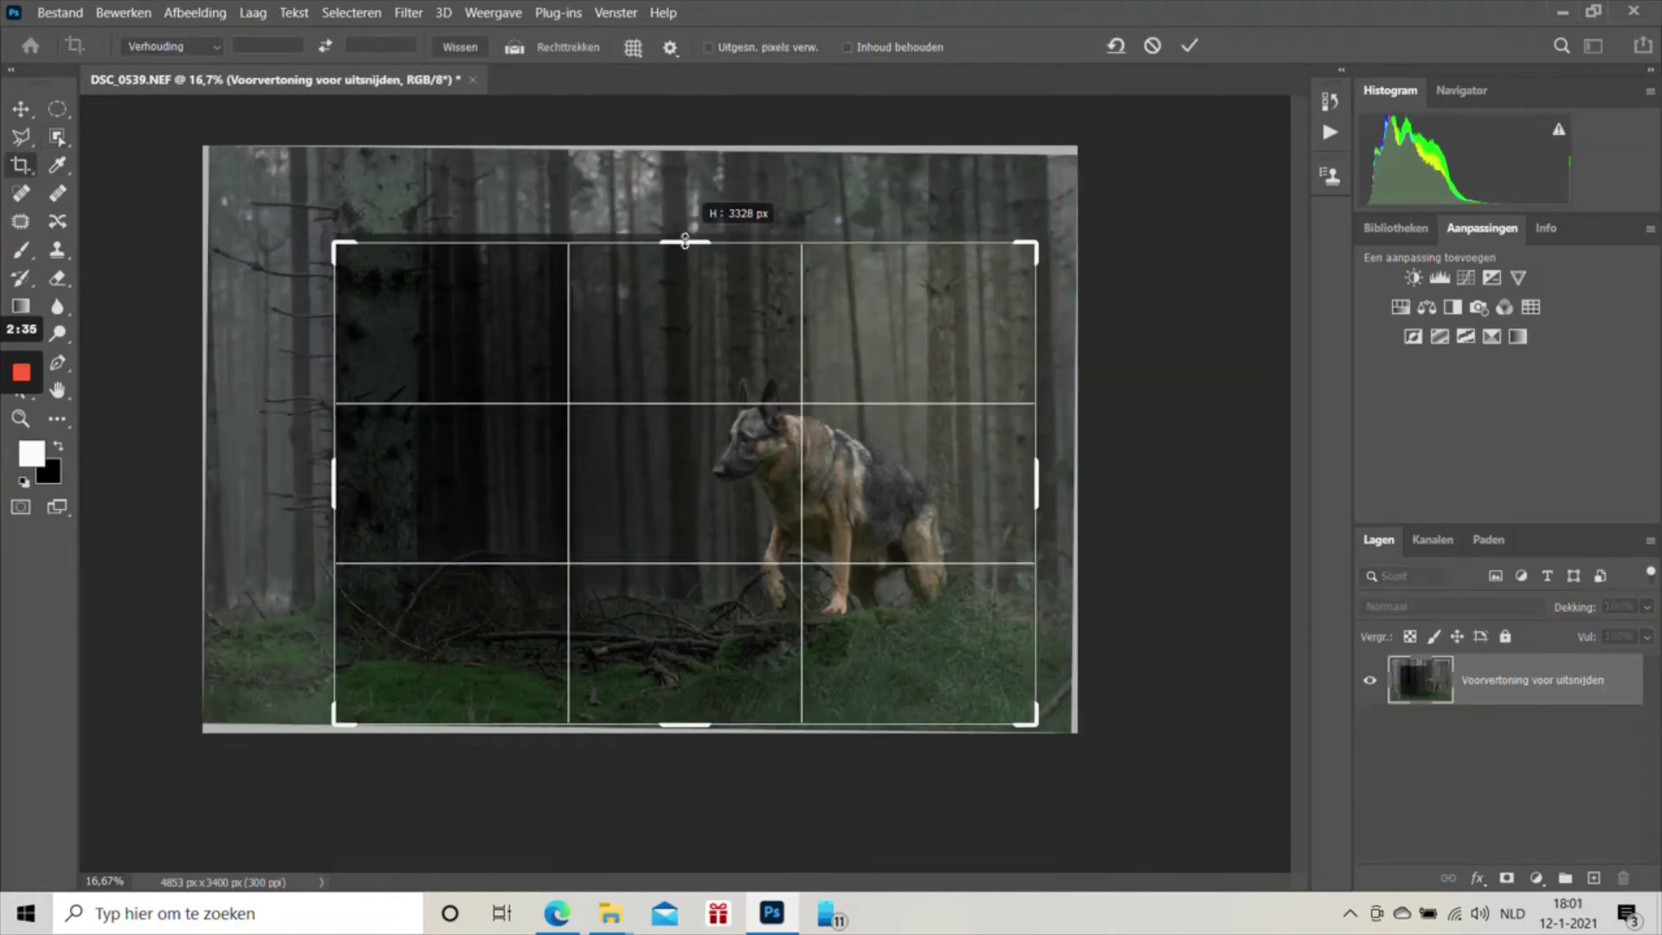
Step: Gather the selected layers into a new group named 'retouch'
{"action": "right_click", "coordinate": [1602, 777]}
{"action": "left_click", "coordinate": [1521, 163]}
{"action": "type", "text": "retouch & Verloop"}
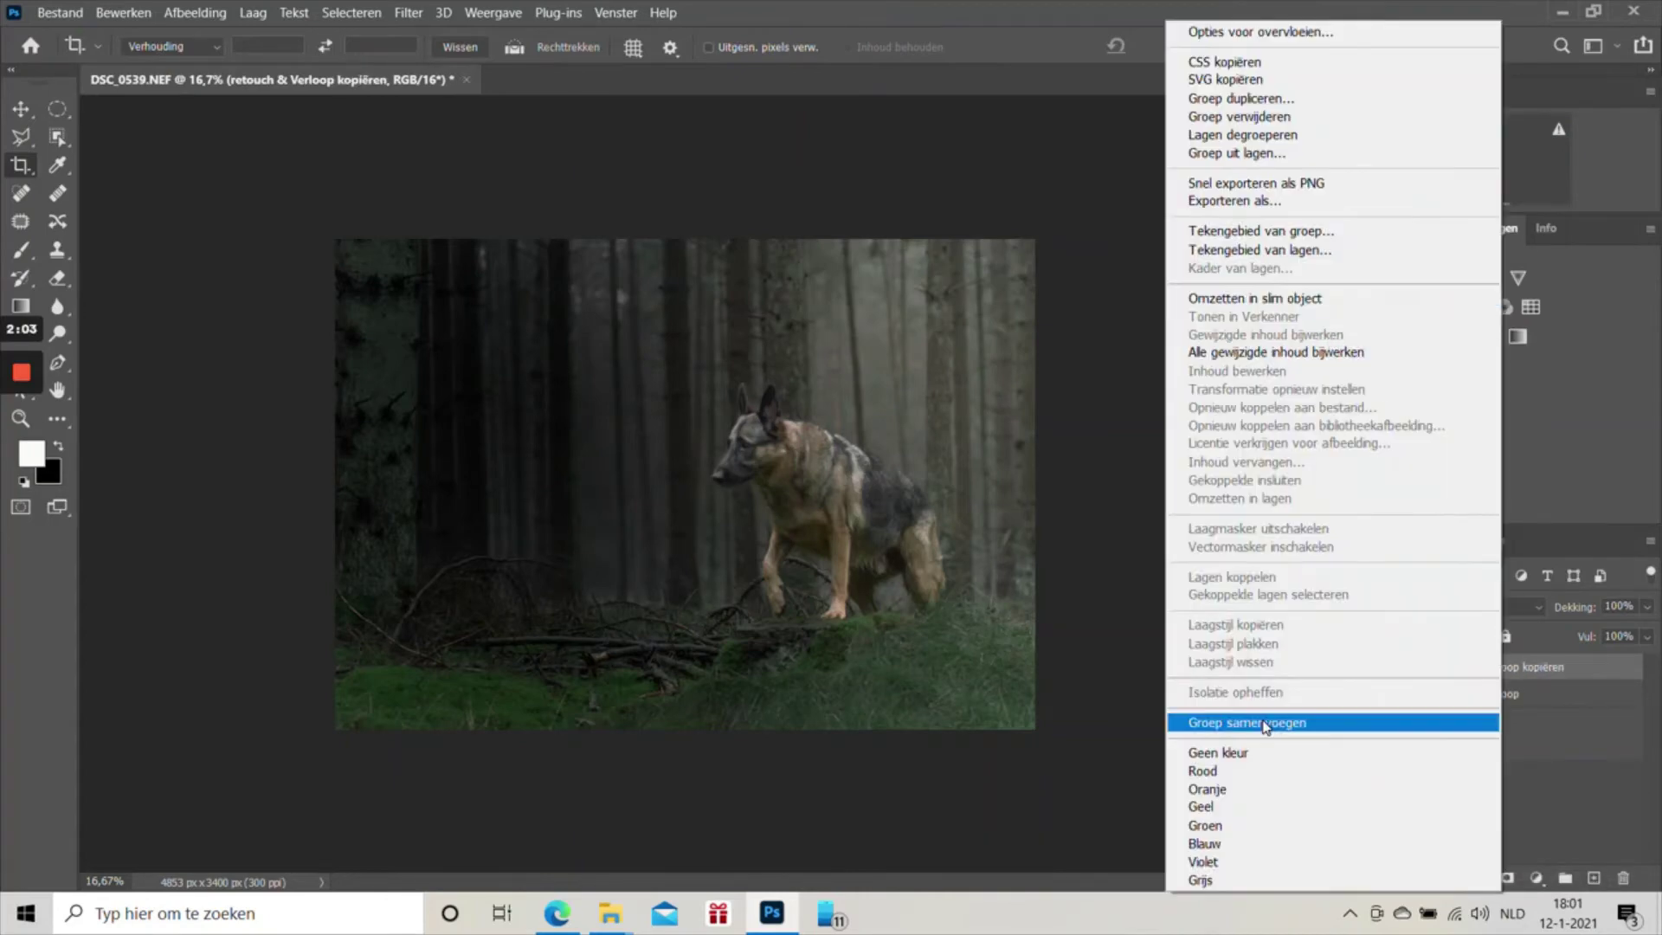
{"action": "type", "text": "m"}
Step: Add a Curves layer darkening outside an oval around the dog, feathered with a 700.6 blur
{"action": "left_click_drag", "start_coordinate": [419, 315], "coordinate": [901, 612]}
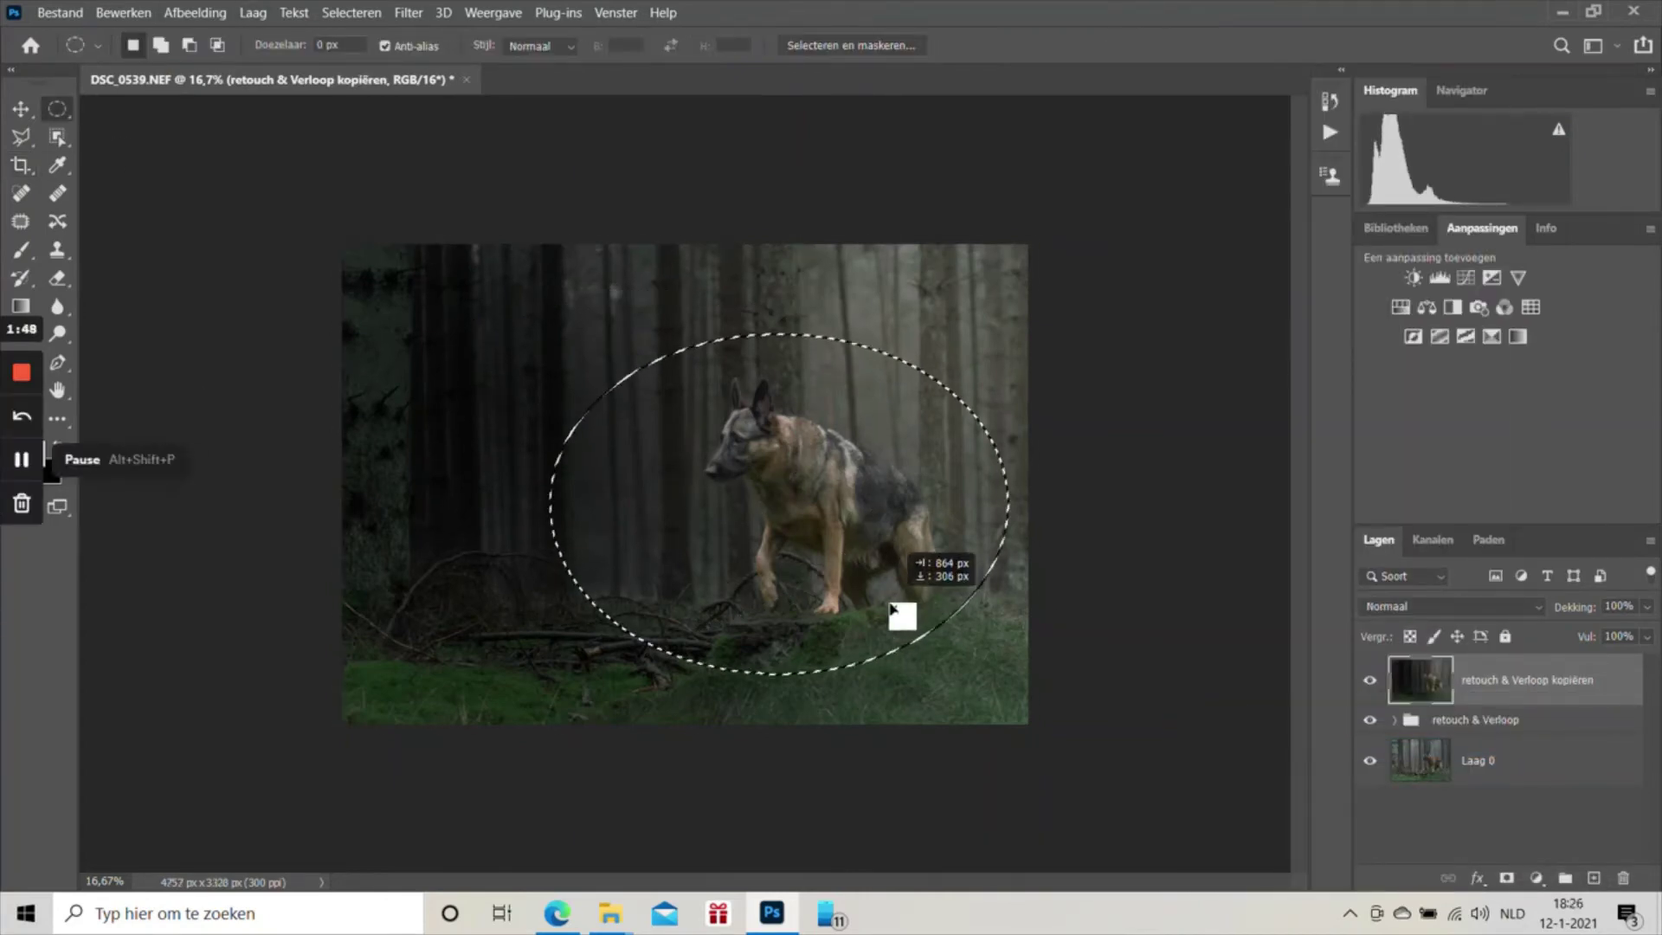
{"action": "left_click", "coordinate": [253, 12]}
{"action": "left_click", "coordinate": [519, 346]}
{"action": "left_click", "coordinate": [967, 506]}
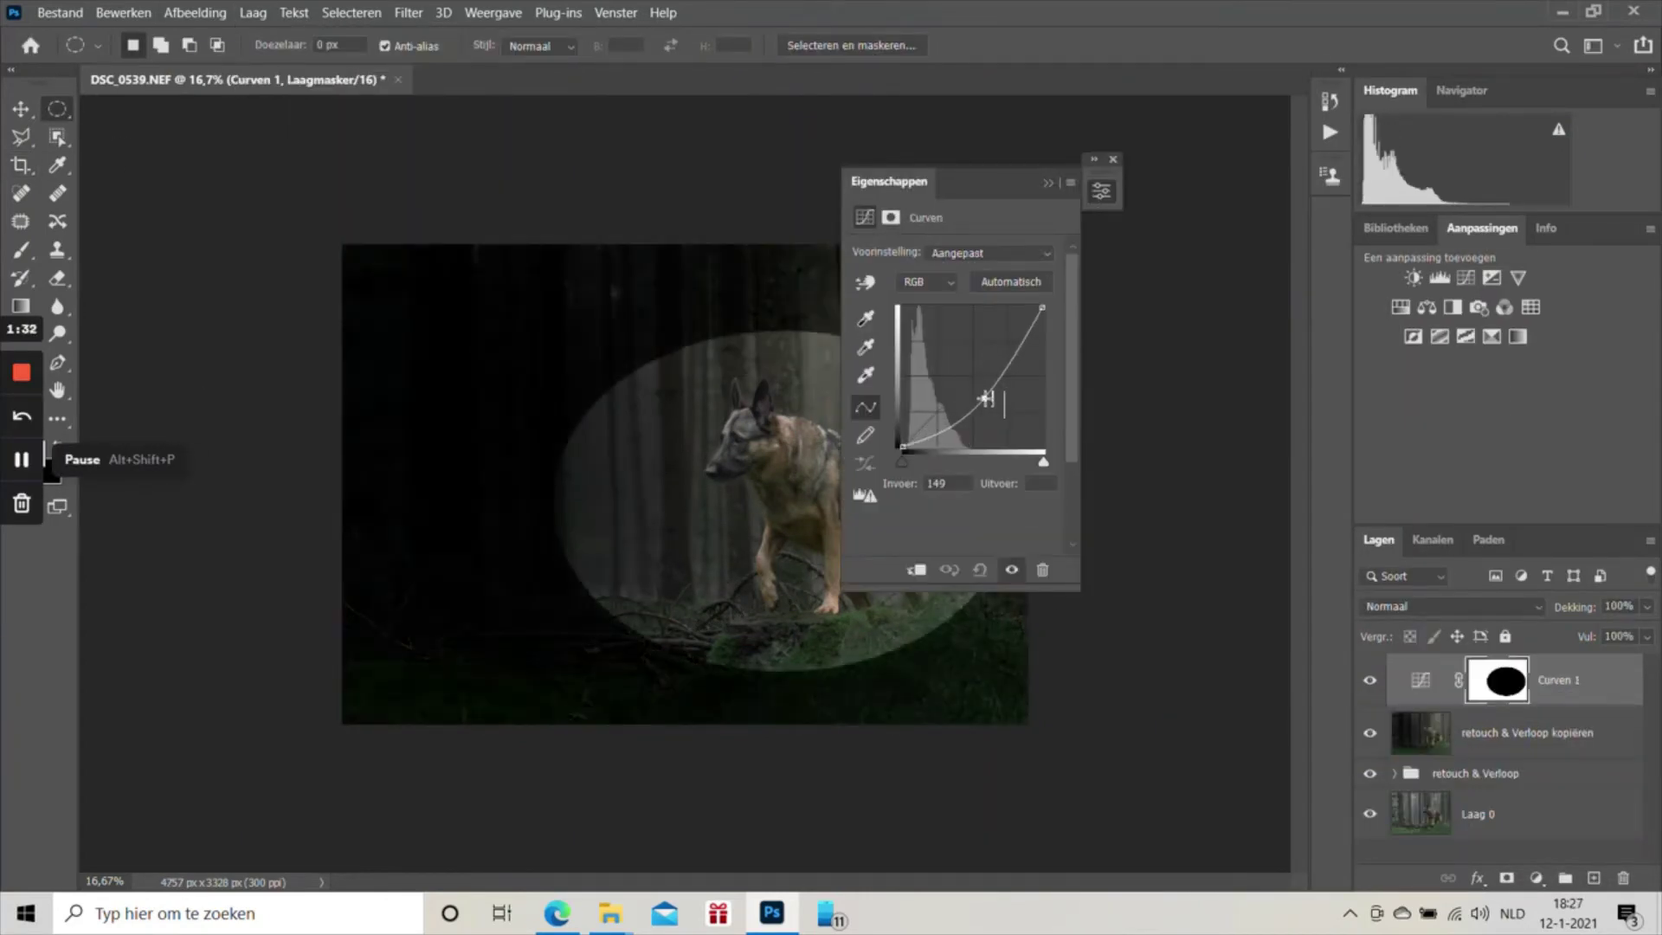
{"action": "left_click", "coordinate": [407, 12]}
{"action": "left_click", "coordinate": [744, 412]}
{"action": "left_click_drag", "start_coordinate": [1212, 474], "coordinate": [1400, 485]}
{"action": "key", "text": "Return"}
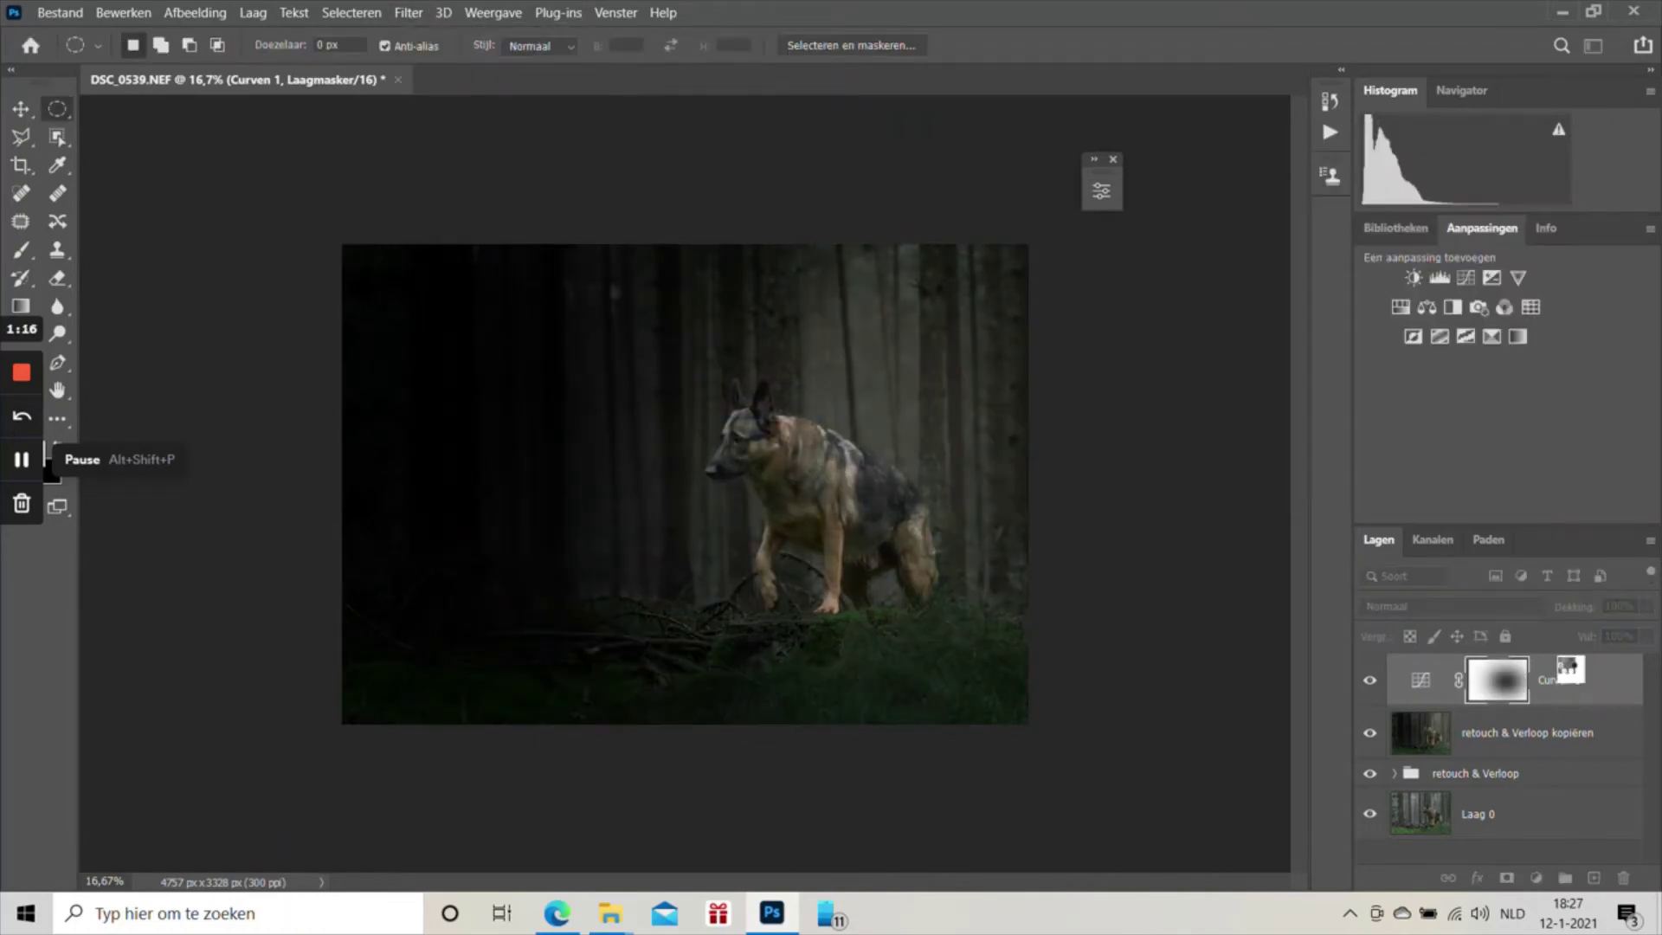
Step: Blend the darkening Curves layer as Intens licht at about 41% opacity
{"action": "left_click_drag", "start_coordinate": [1647, 606], "coordinate": [1618, 636]}
{"action": "left_click", "coordinate": [1450, 606]}
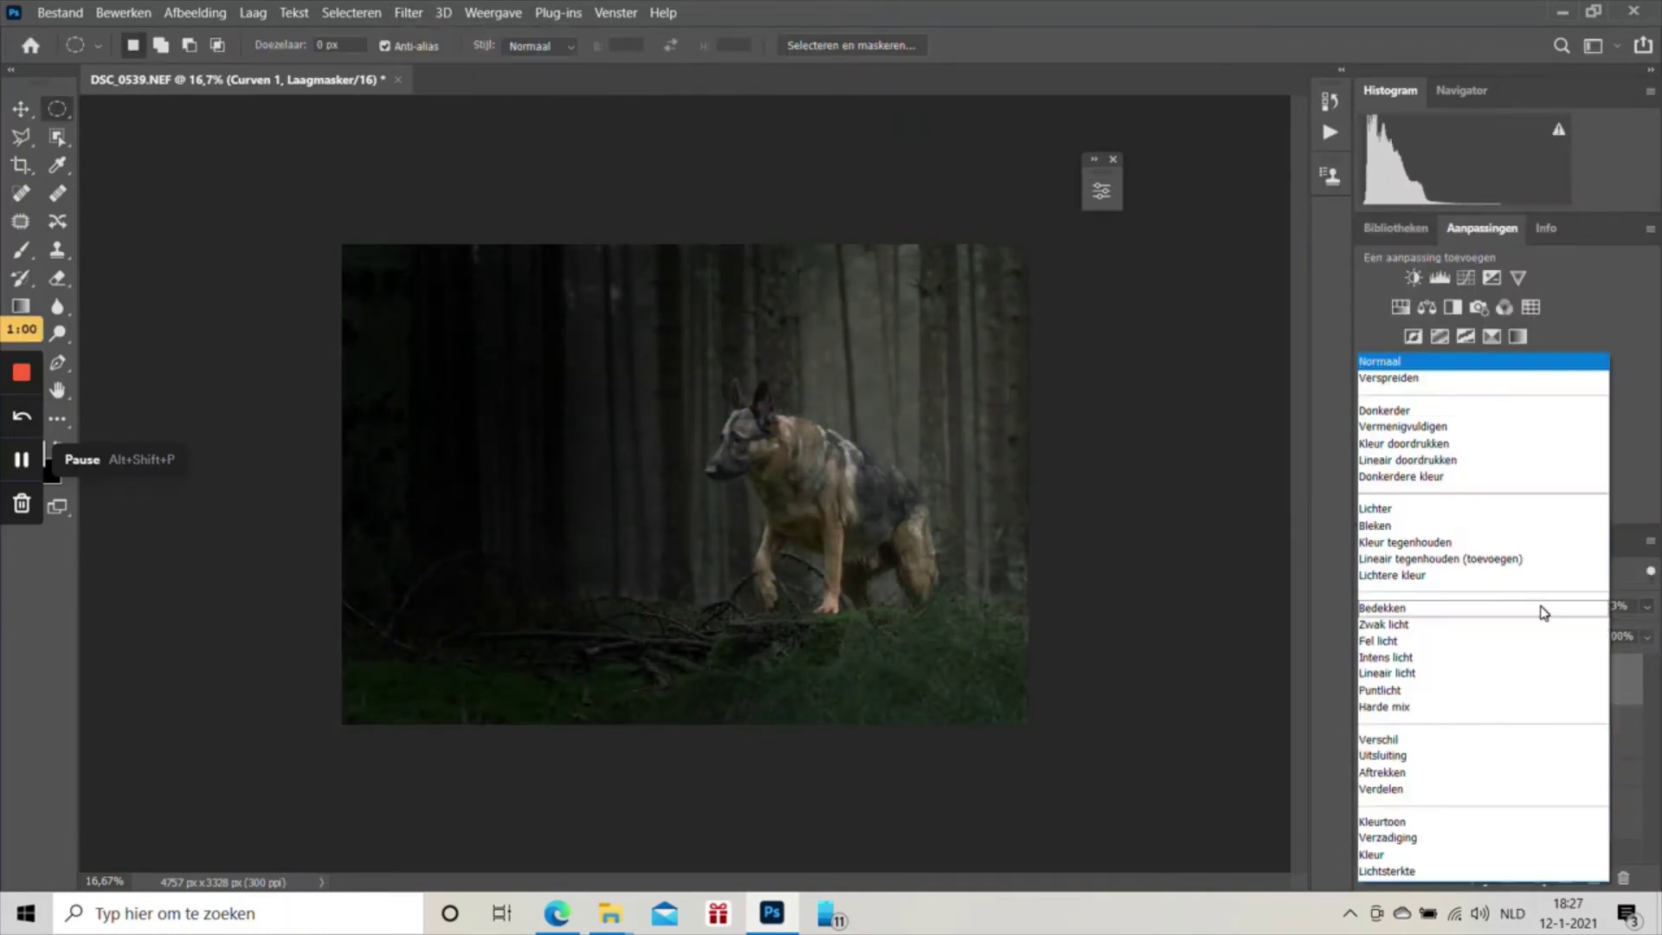
{"action": "left_click", "coordinate": [1437, 631]}
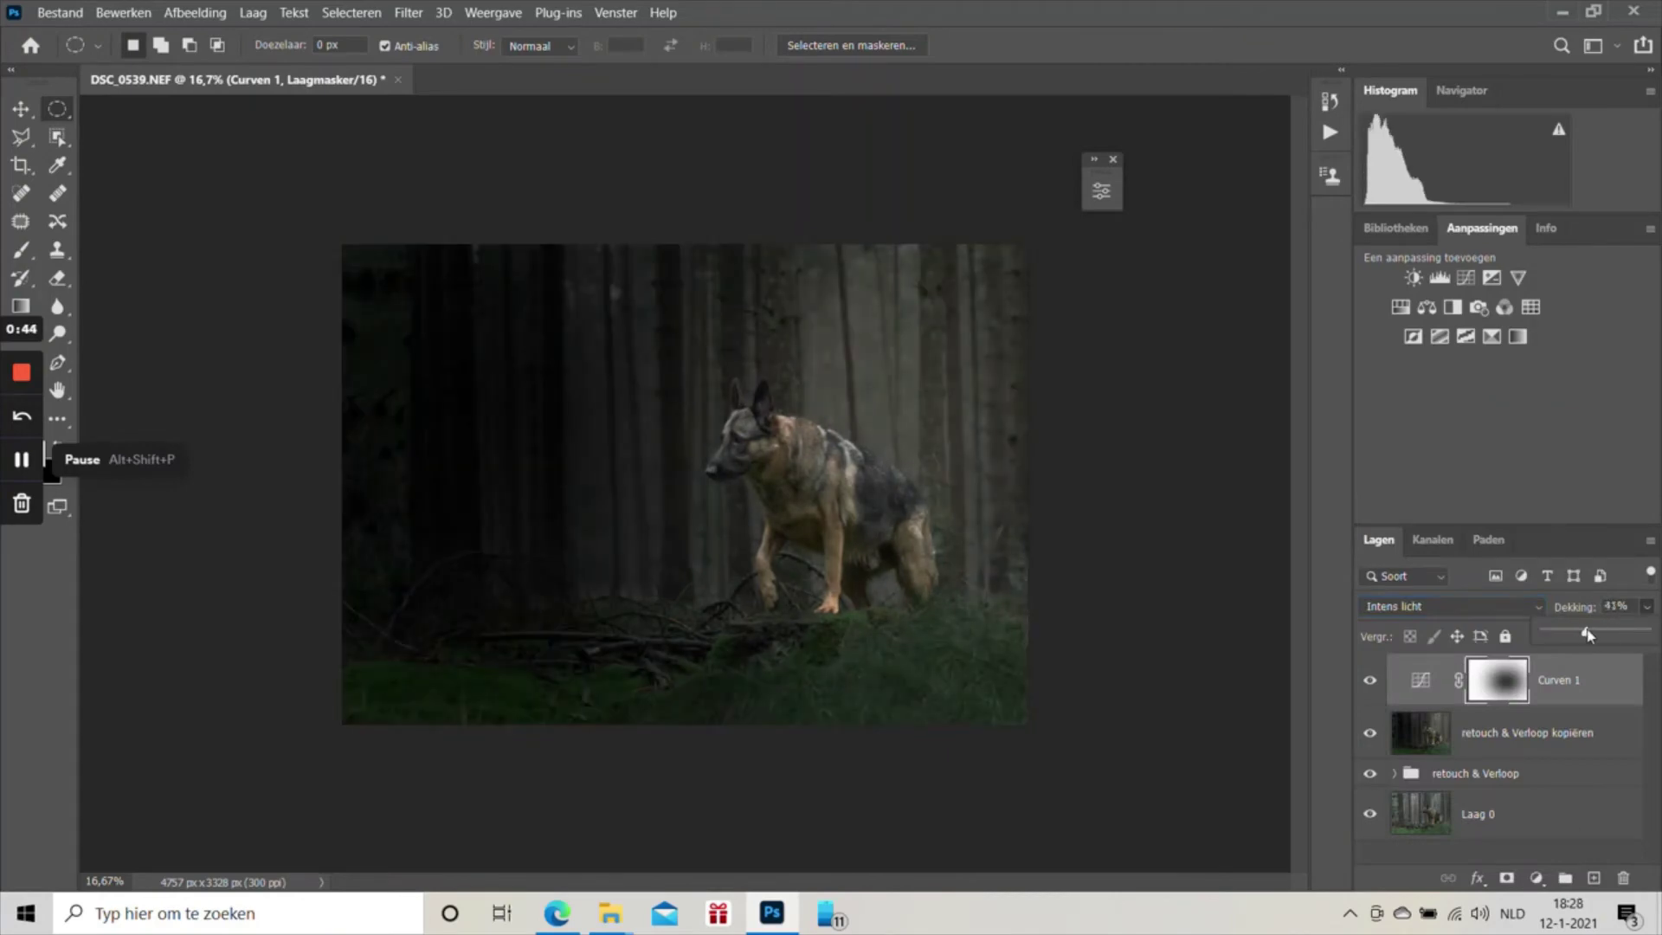
Step: Choose a soft round brush for the mask and set the darkening layer to 67% opacity
{"action": "key", "text": "3"}
{"action": "key", "text": "4"}
{"action": "key", "text": "b"}
{"action": "left_click", "coordinate": [99, 45]}
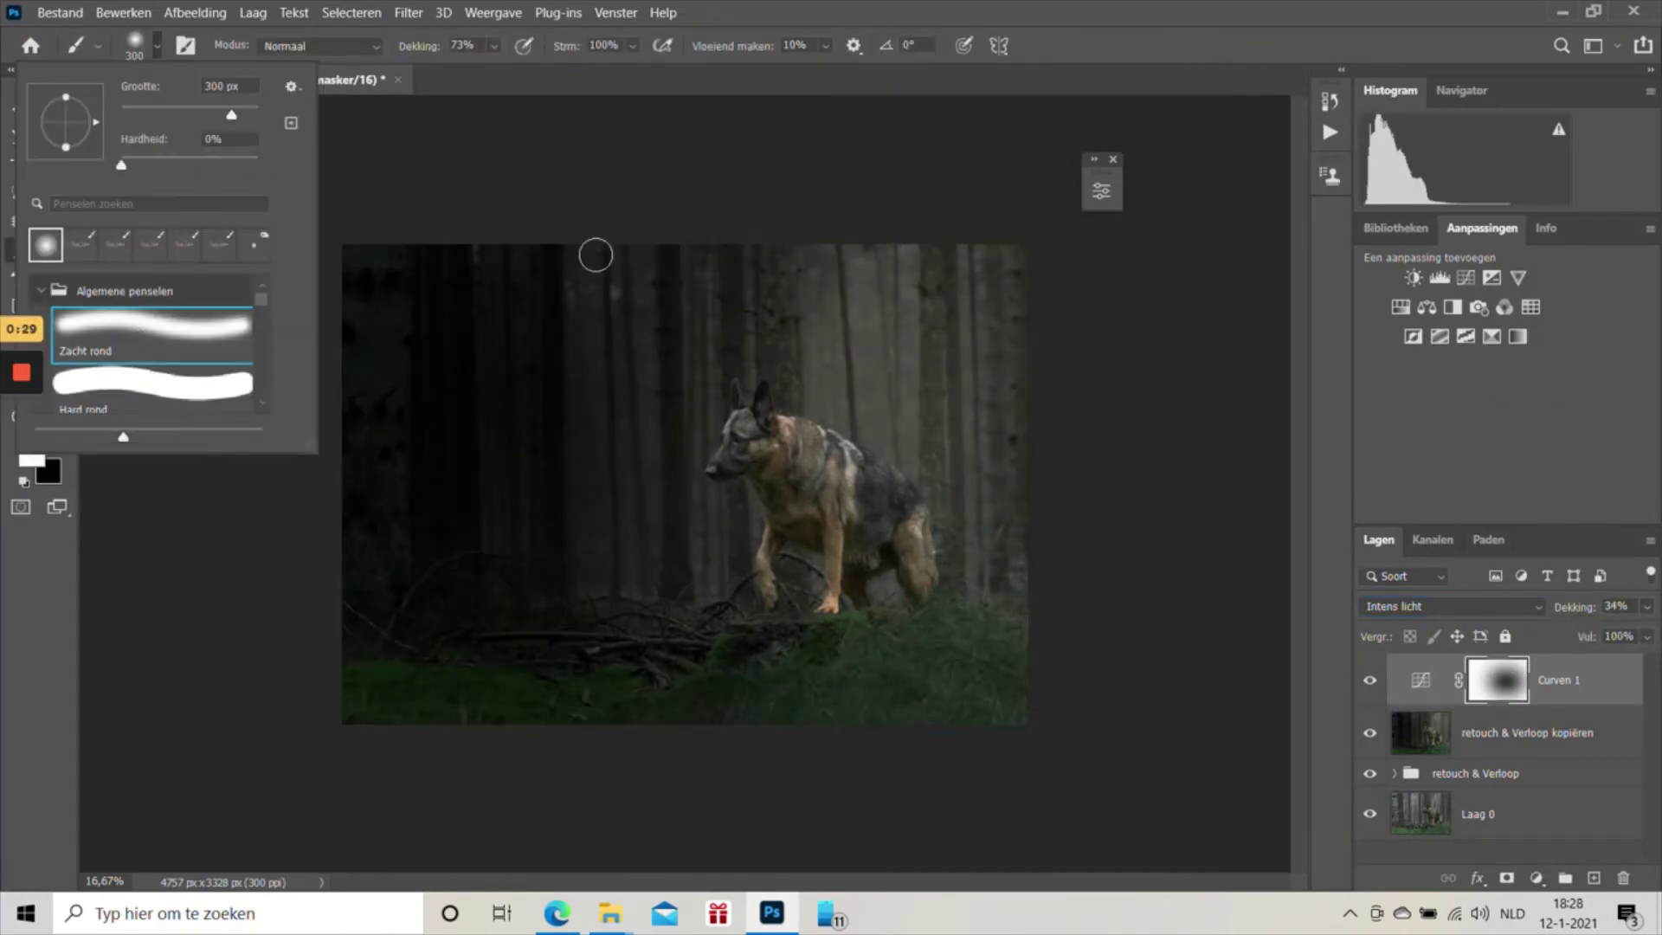
{"action": "key", "text": "Return"}
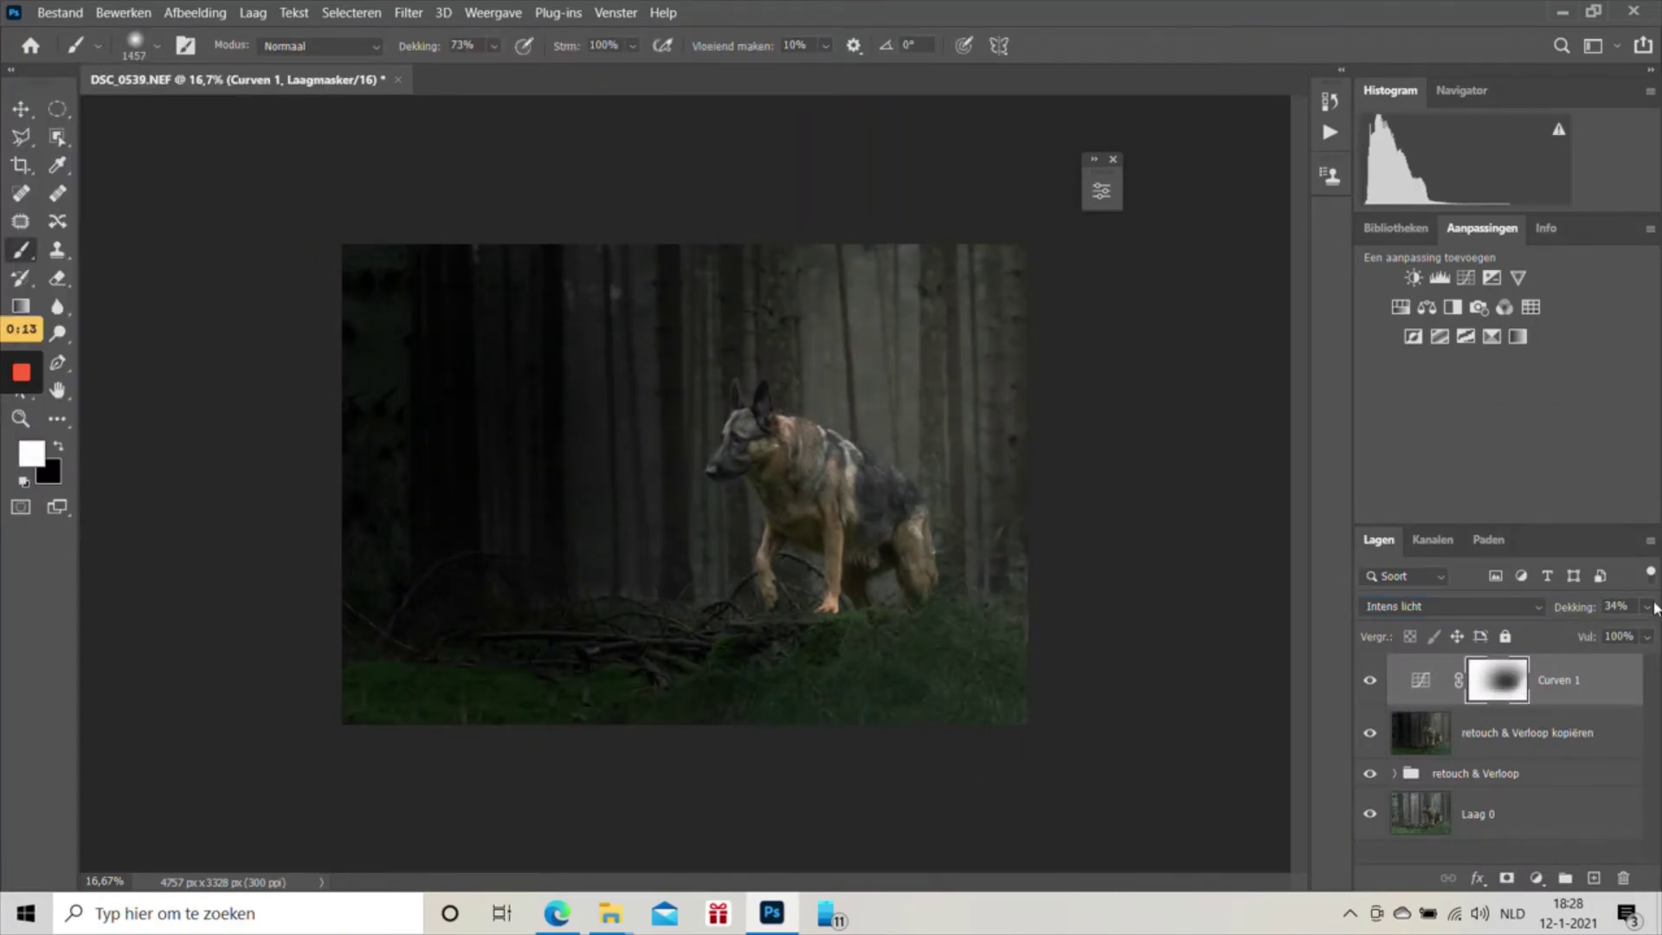
{"action": "left_click_drag", "start_coordinate": [1647, 606], "coordinate": [1613, 636]}
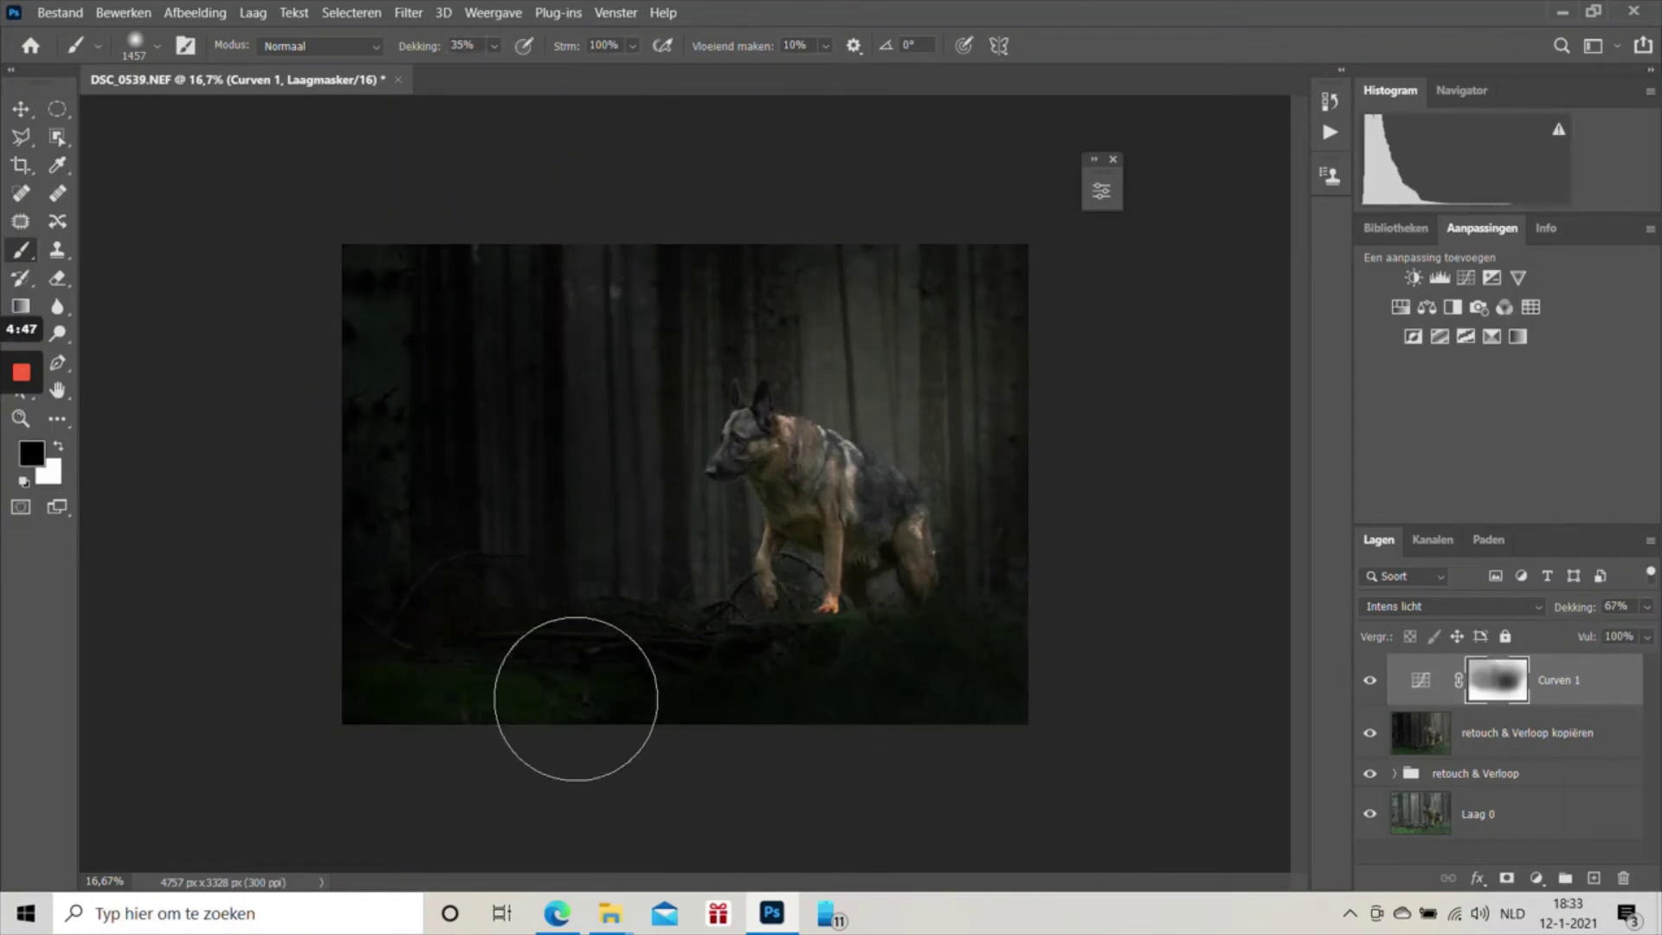
Step: Paint white around the dog's back and trees at low opacity, then switch to black at 29%
{"action": "key", "text": "6"}
{"action": "key", "text": "5"}
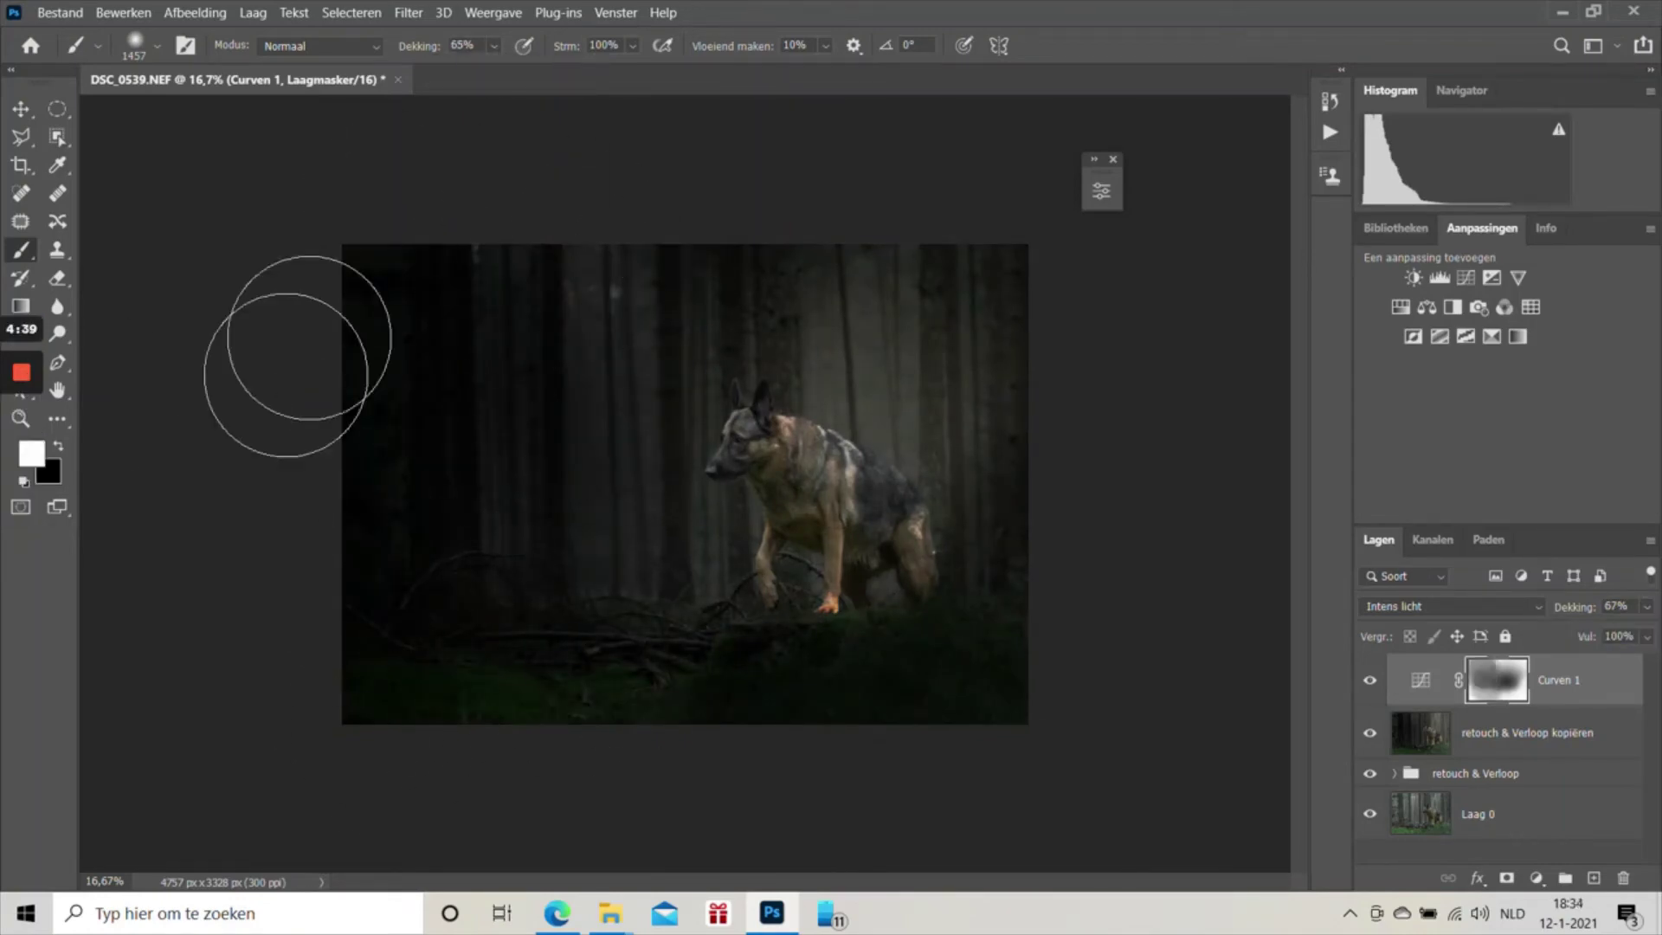
{"action": "mouse_move", "coordinate": [889, 325]}
{"action": "left_mouse_down"}
{"action": "mouse_move", "coordinate": [922, 447]}
{"action": "mouse_move", "coordinate": [746, 410]}
{"action": "left_mouse_up"}
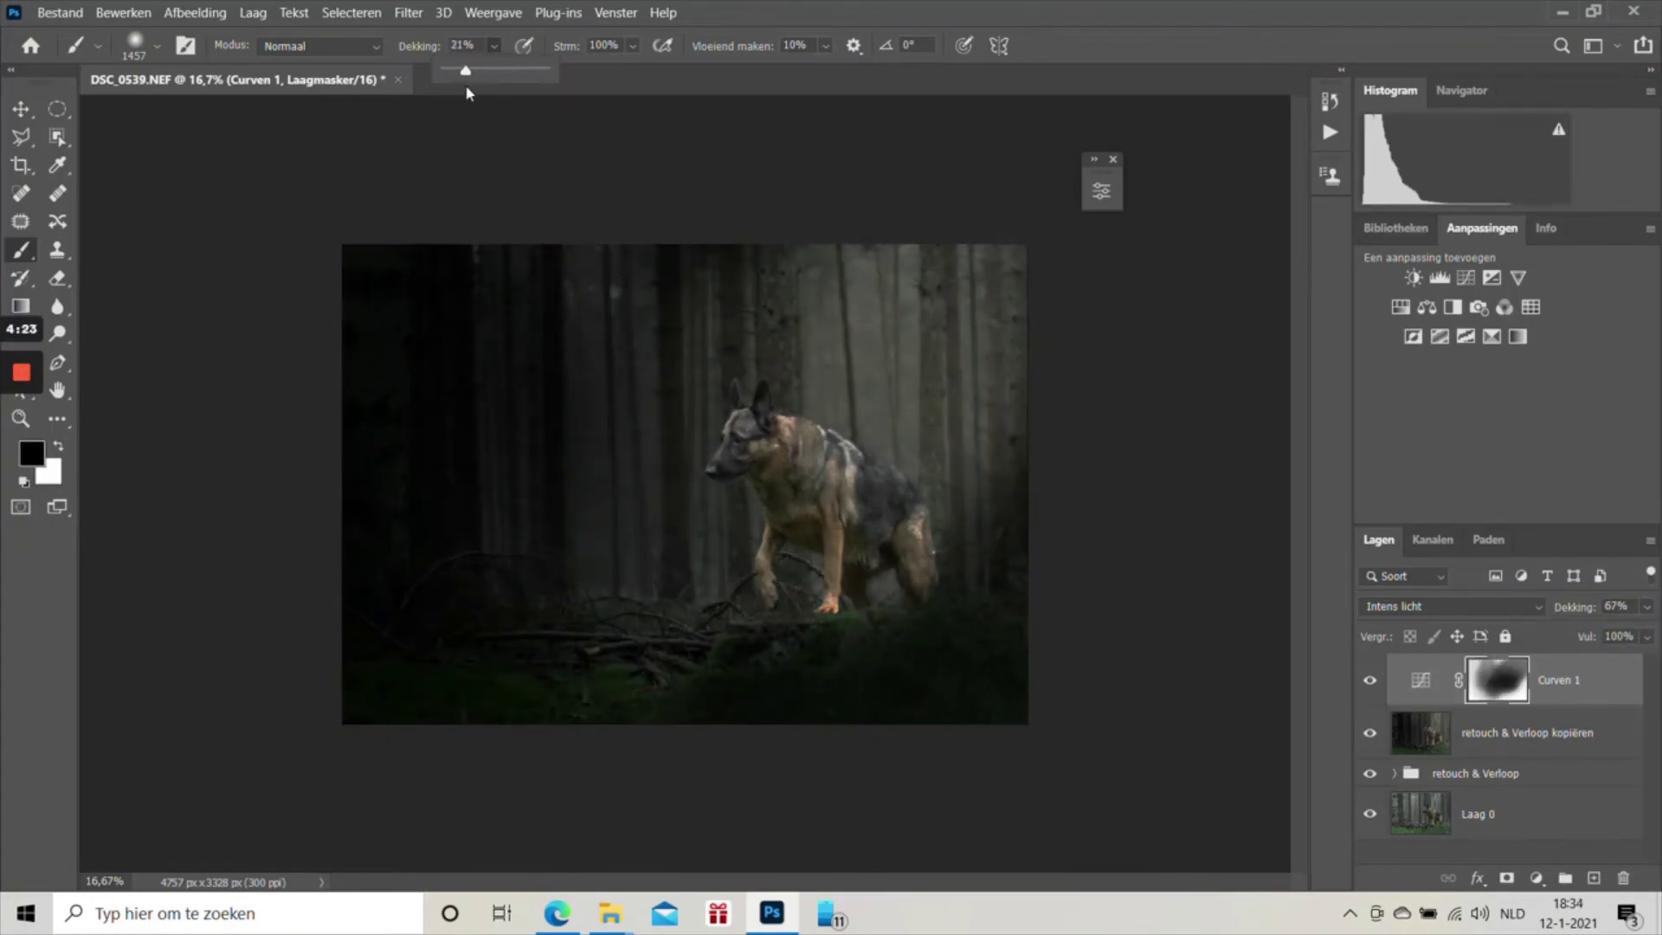
{"action": "left_click_drag", "start_coordinate": [467, 92], "coordinate": [459, 92]}
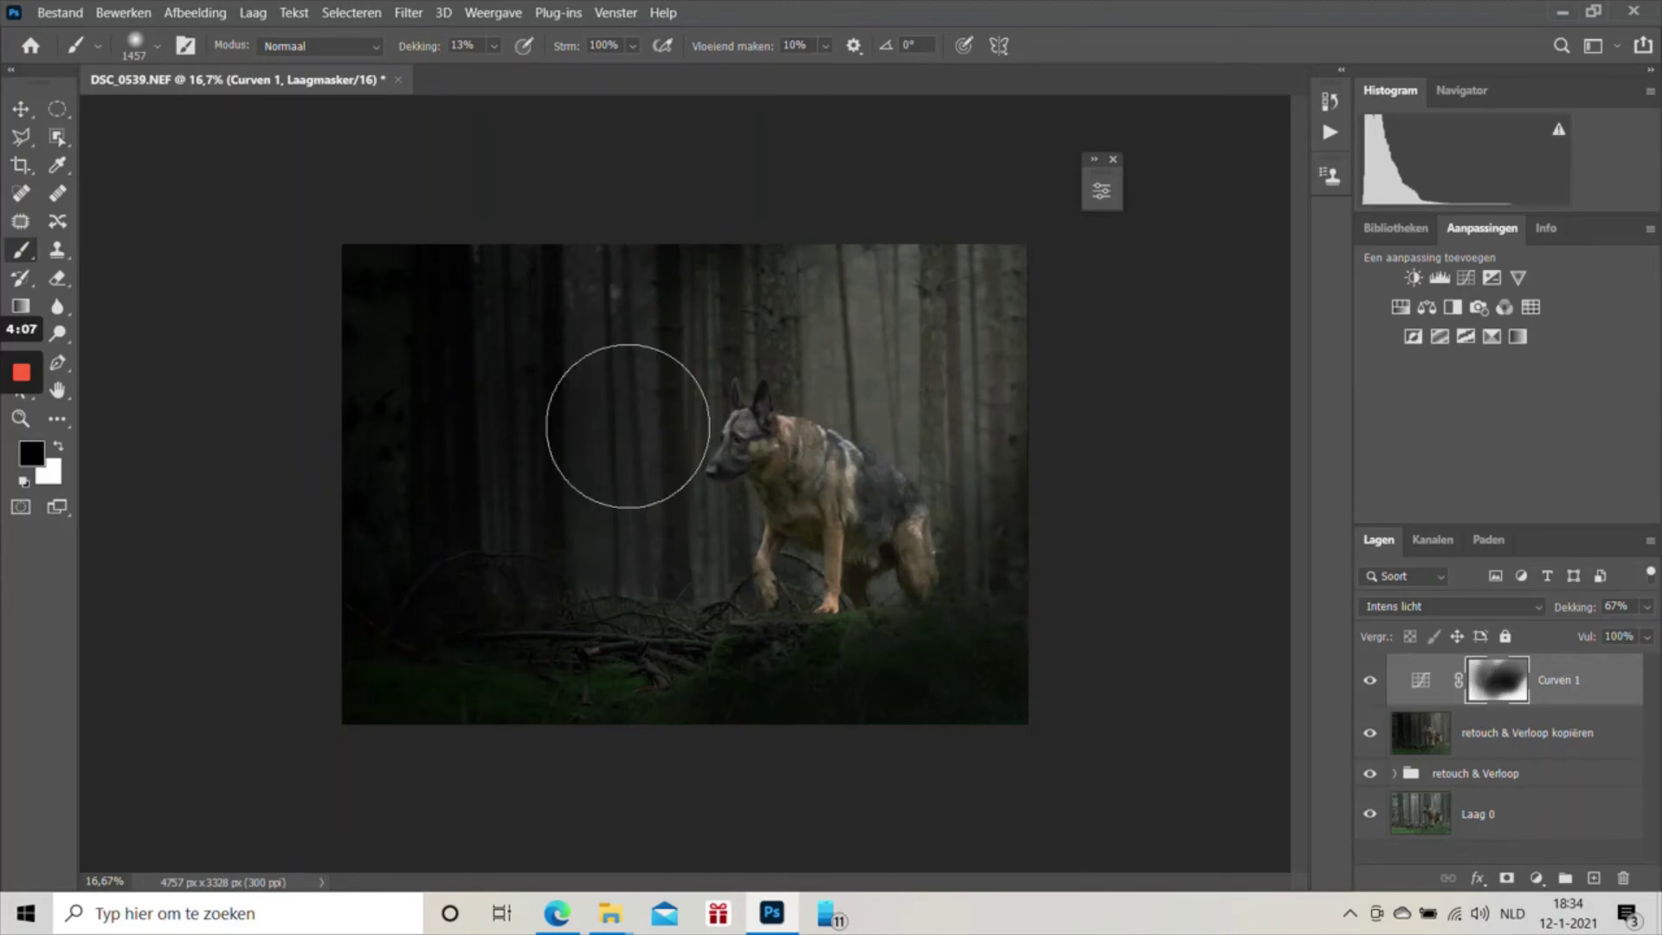
{"action": "left_click_drag", "start_coordinate": [500, 74], "coordinate": [470, 77]}
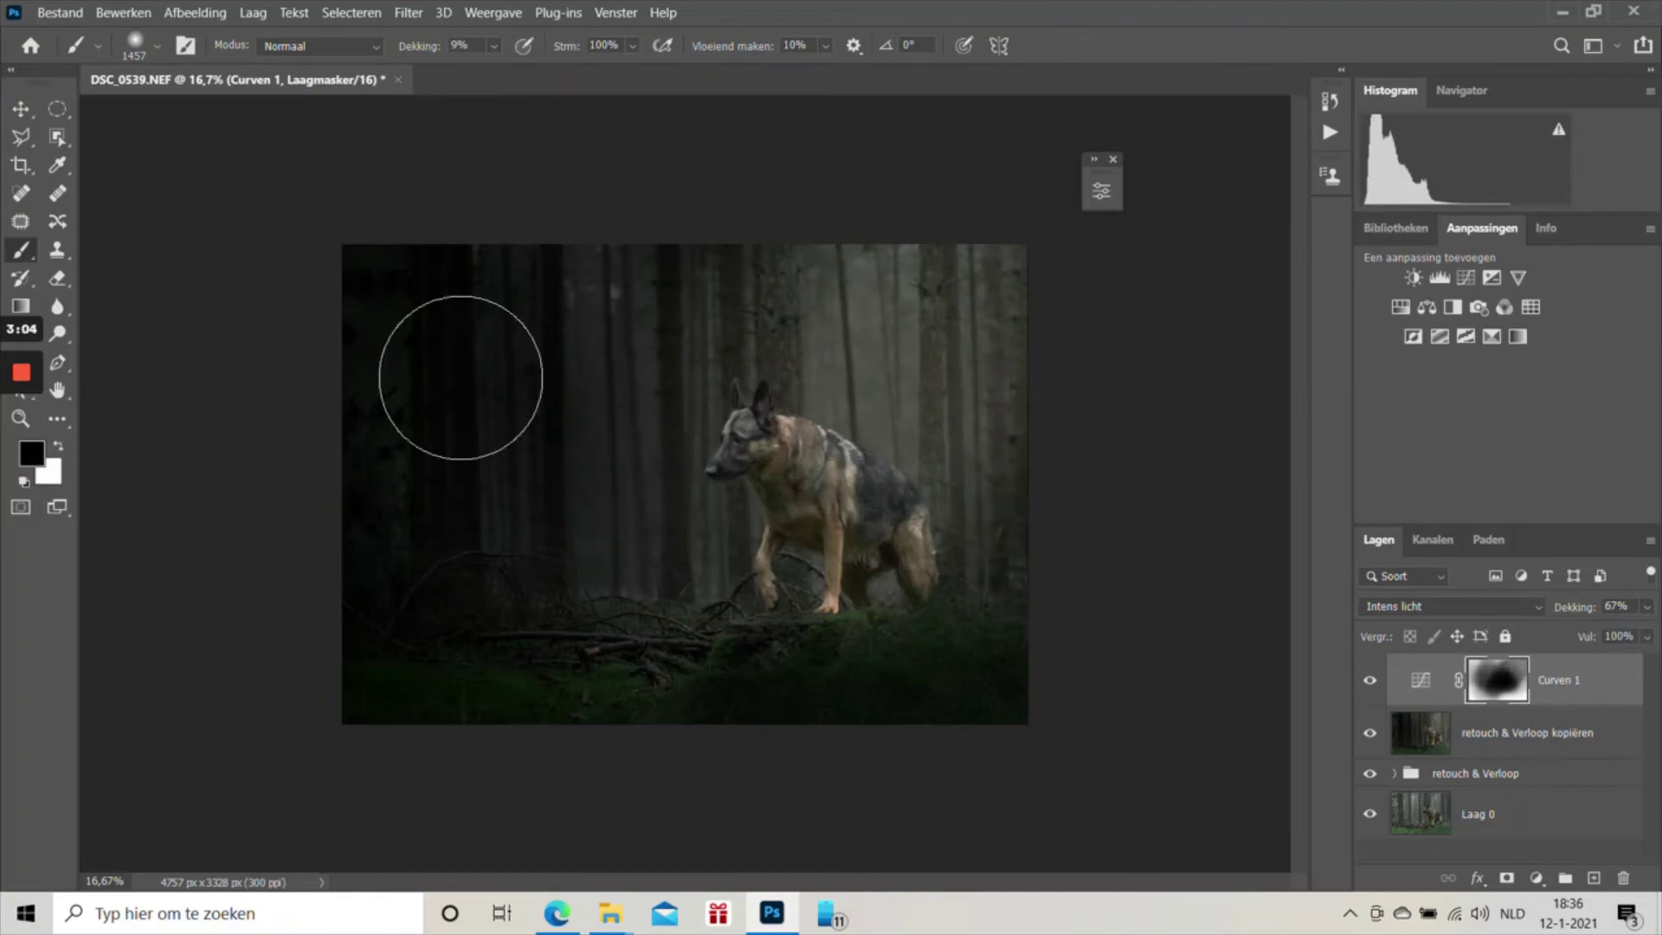
{"action": "key", "text": "x"}
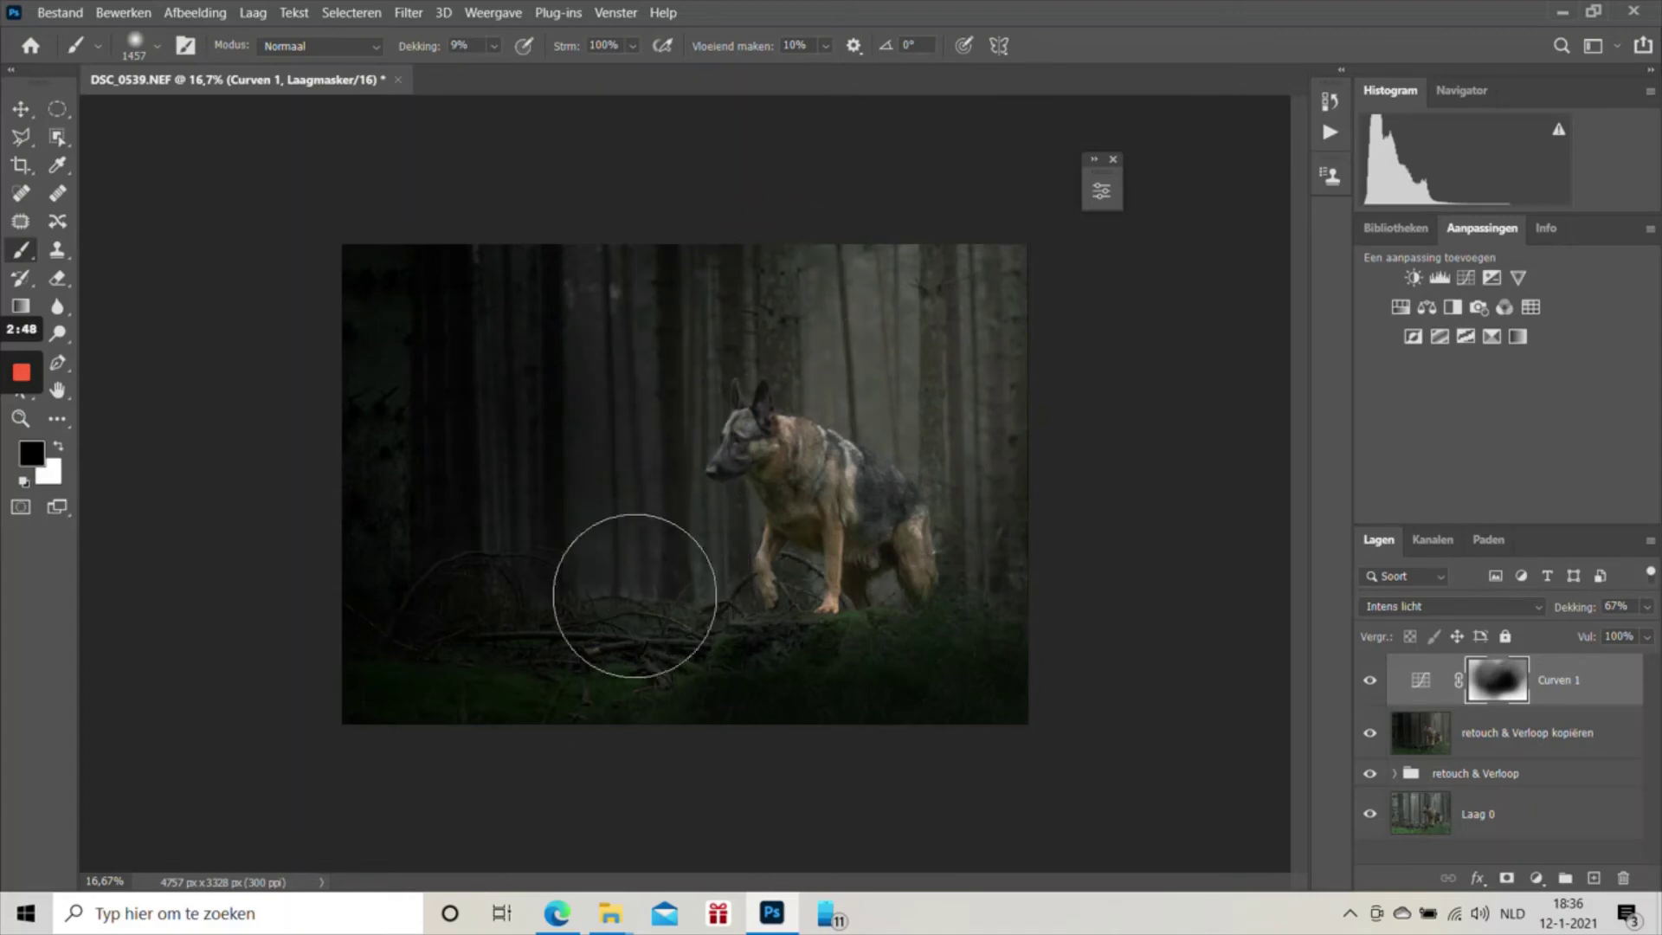
{"action": "key", "text": "2"}
{"action": "key", "text": "9"}
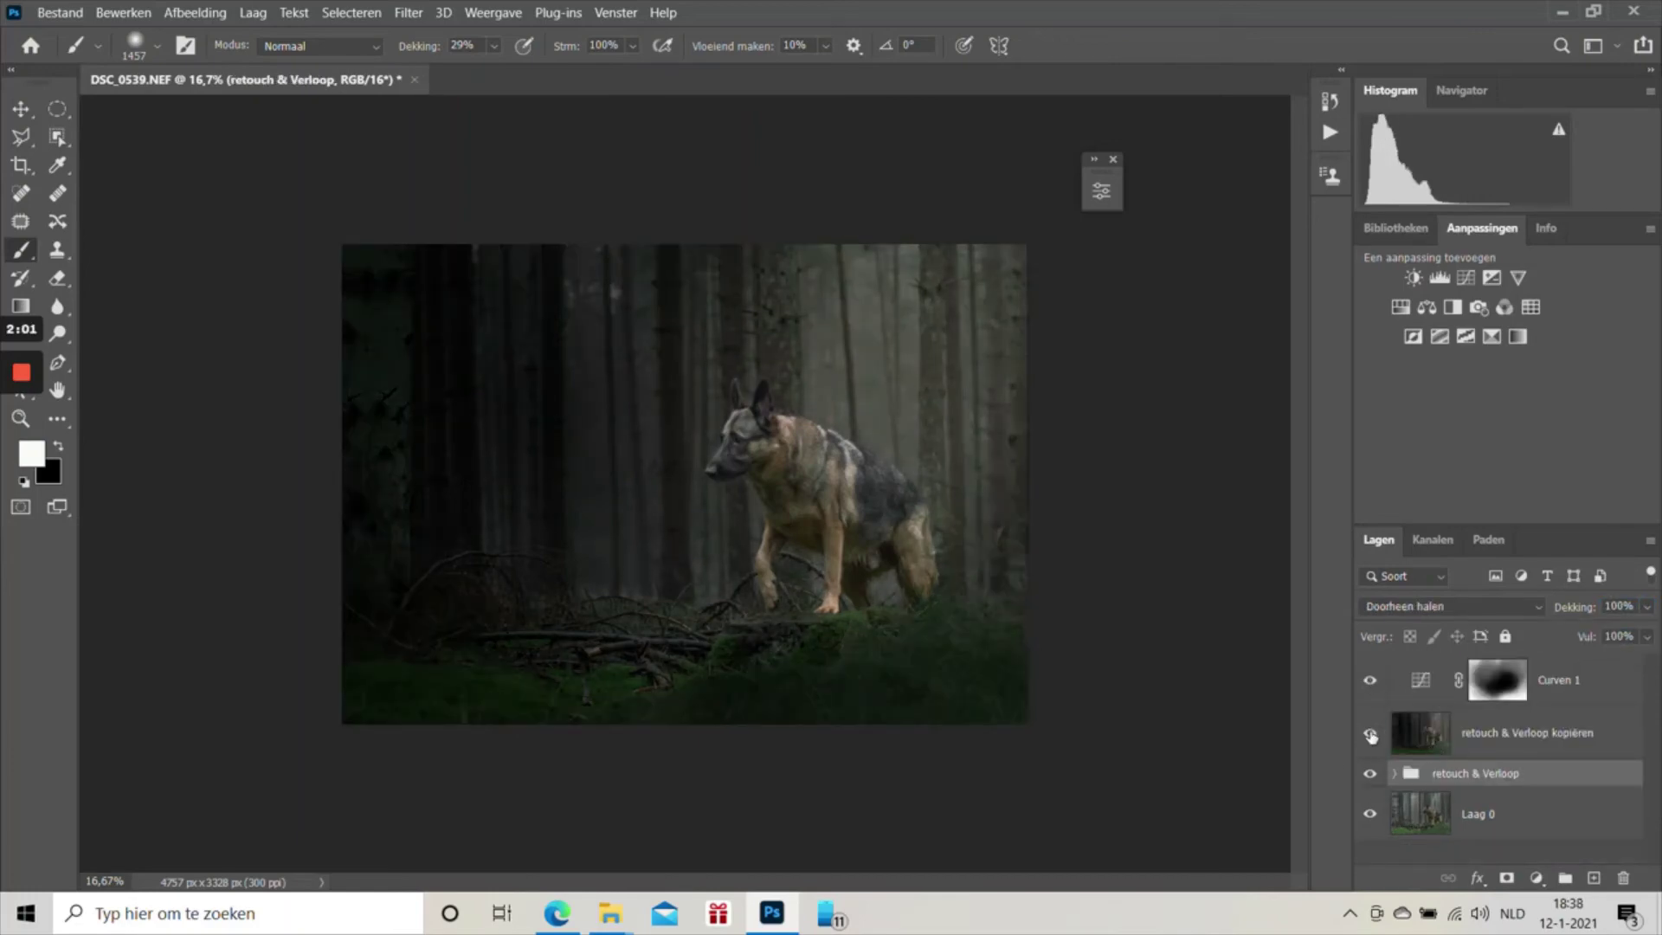
Step: On the merged retouch copy, add Hue/Saturation with Gele tinten saturation at -36
{"action": "left_click", "coordinate": [1420, 733]}
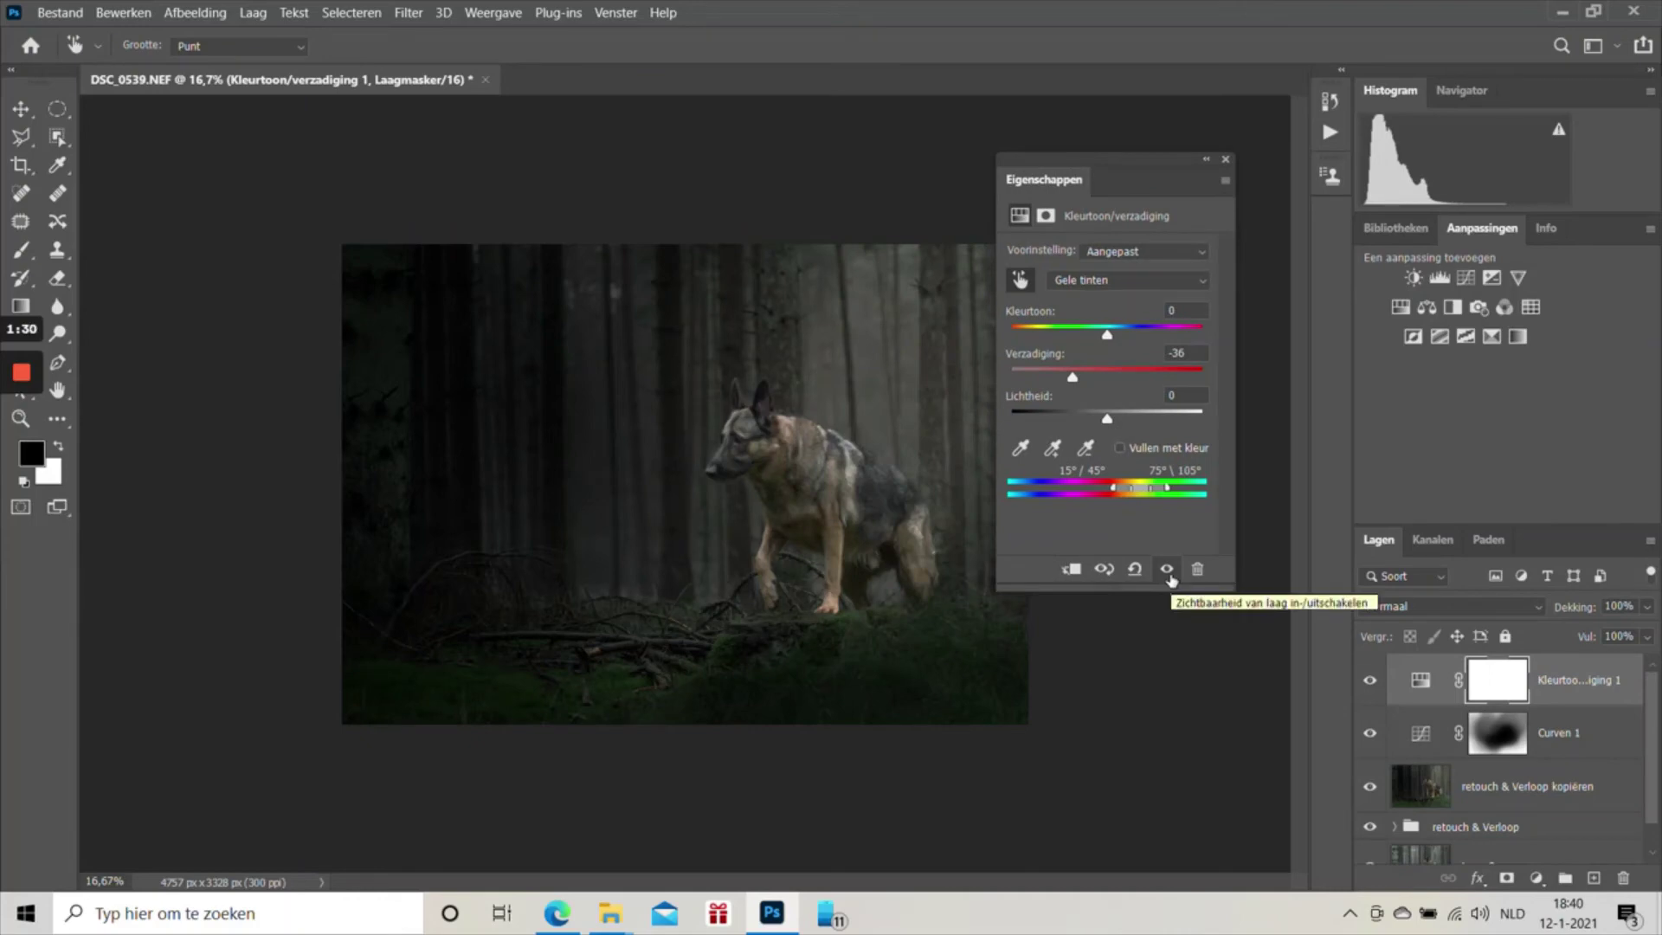
{"action": "left_click", "coordinate": [1205, 159]}
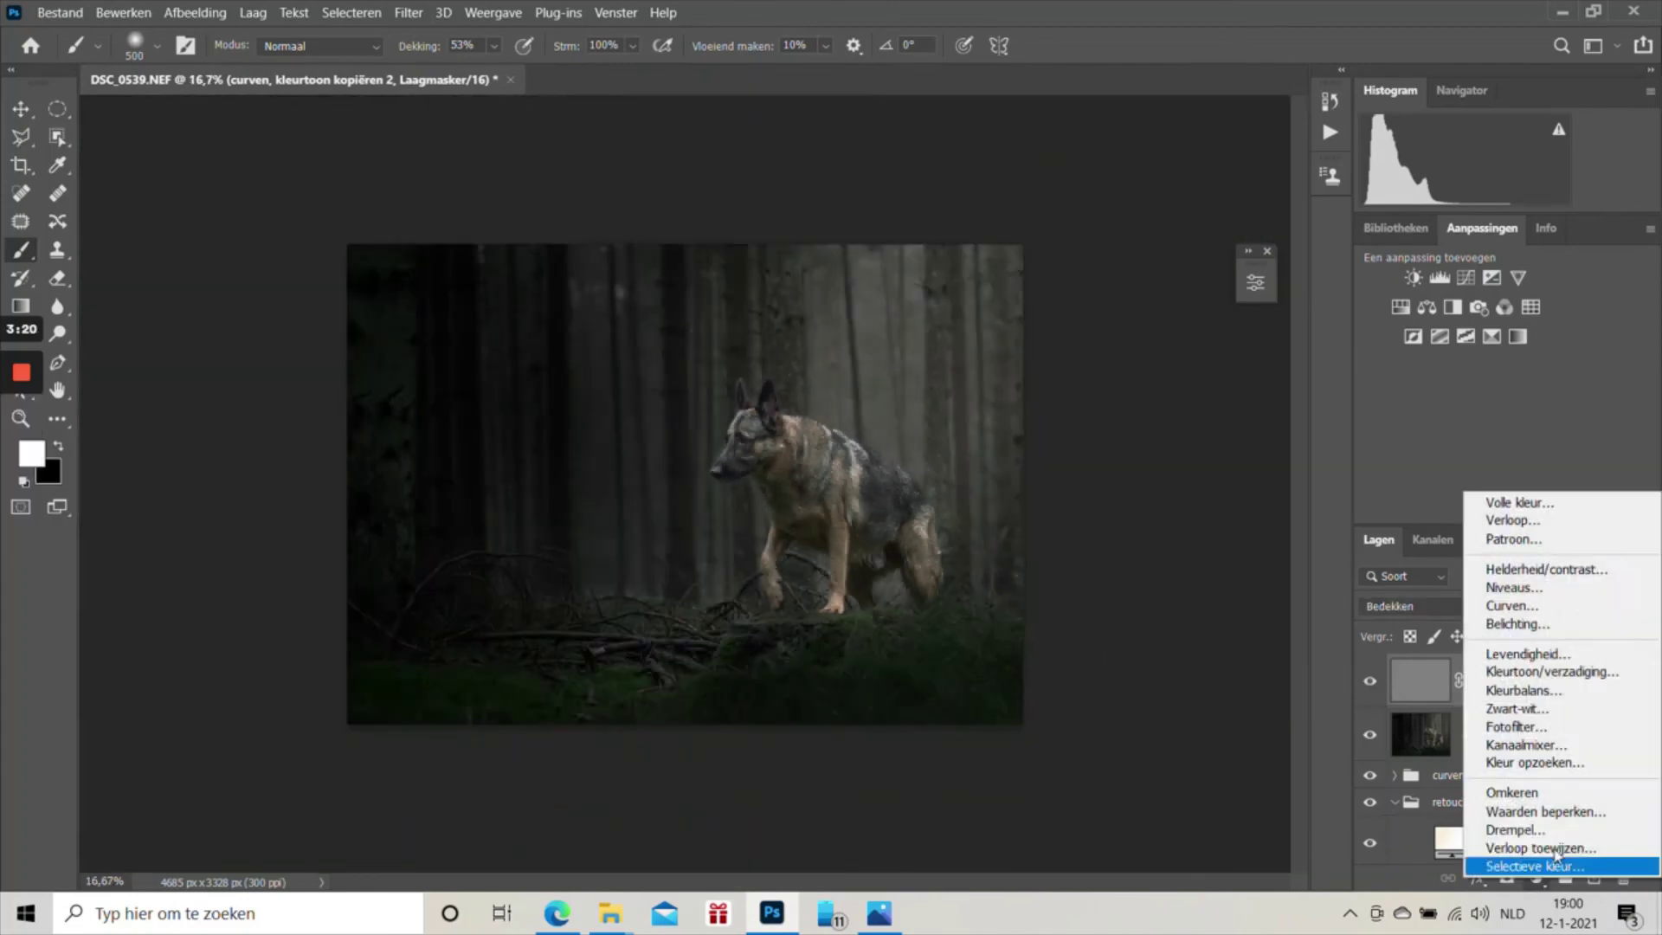
Step: Set Levels black point 3 and white point 198, then add Hue/Saturation cutting yellows by 11
{"action": "left_click_drag", "start_coordinate": [1043, 507], "coordinate": [1045, 507]}
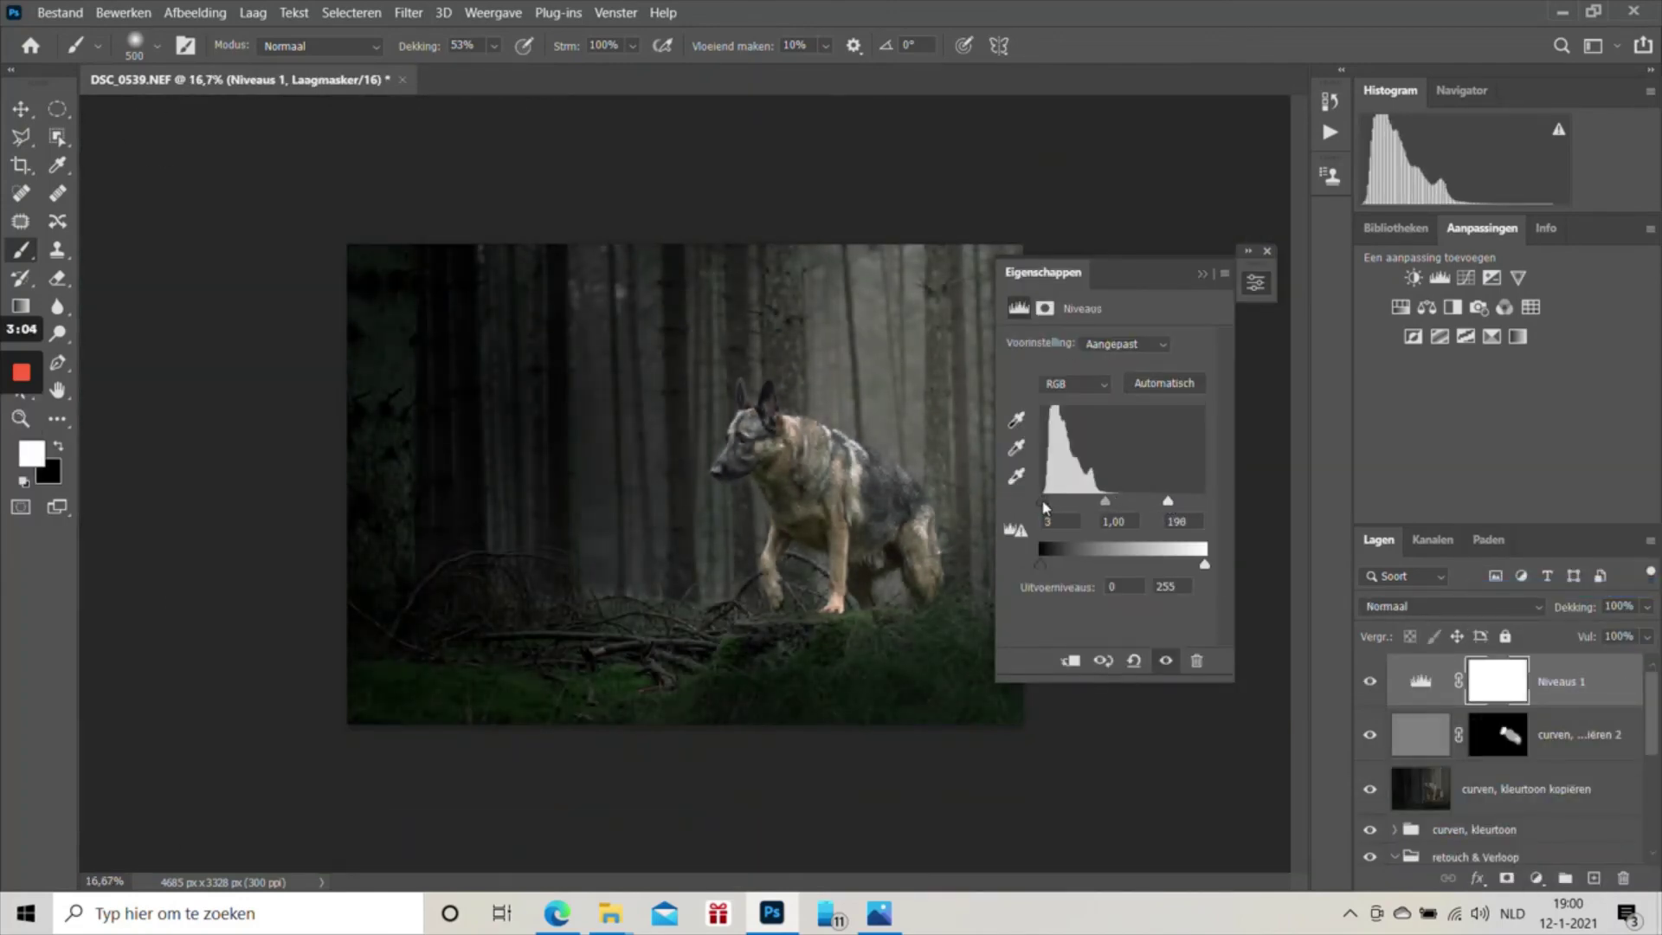
{"action": "left_click", "coordinate": [1201, 274]}
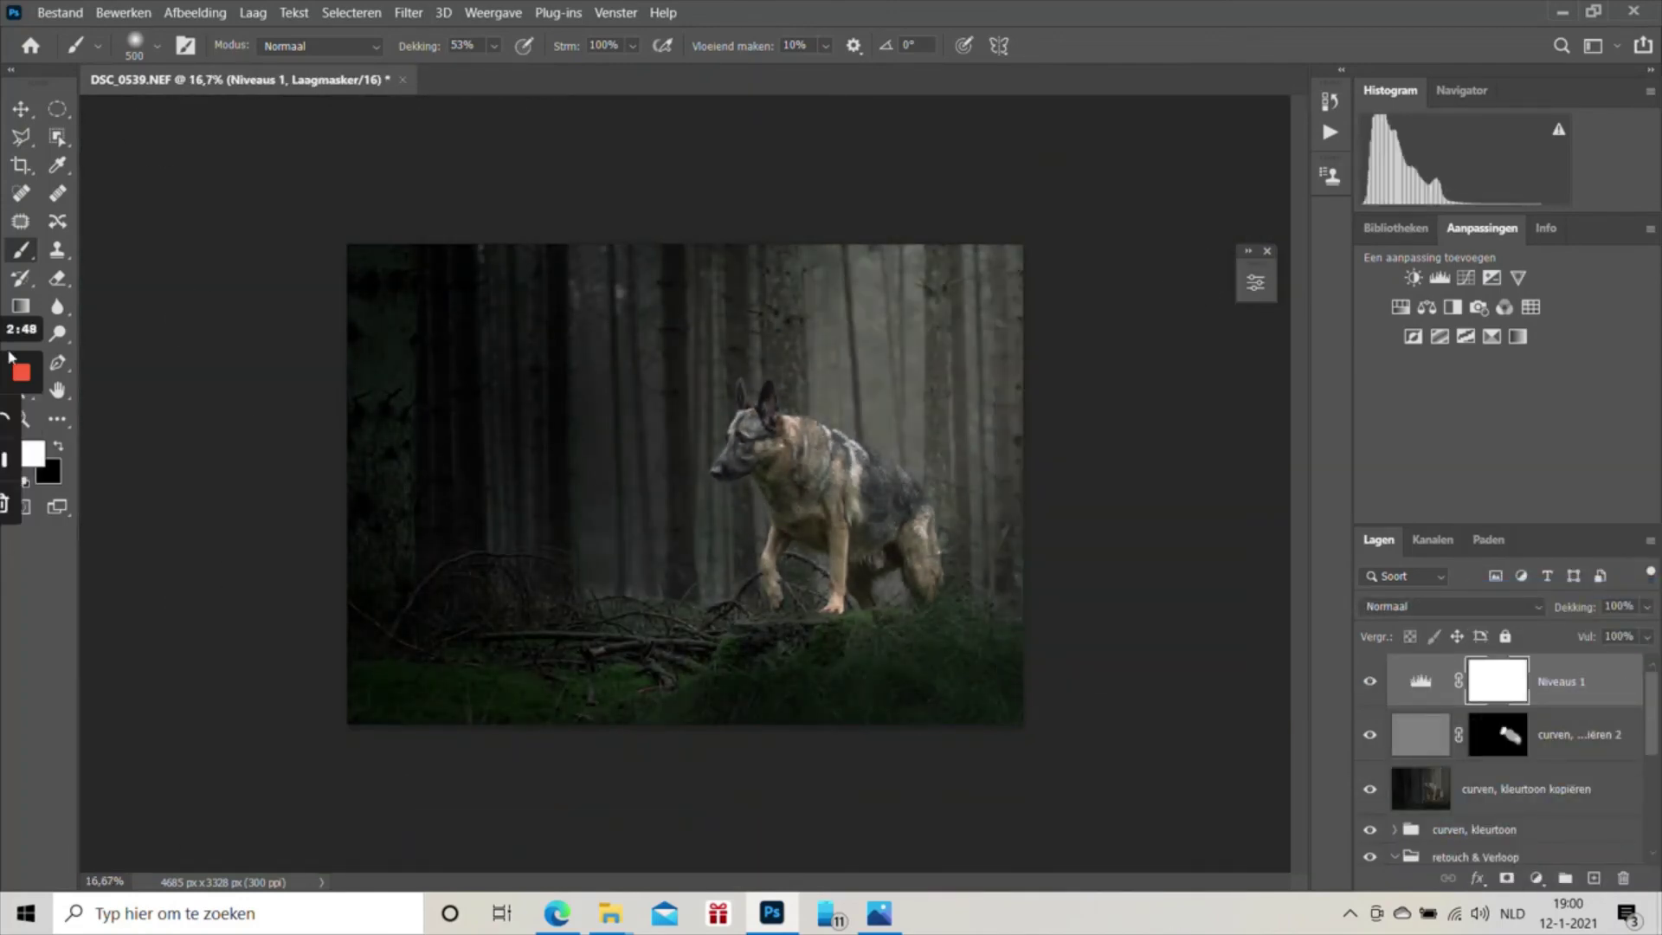
{"action": "left_click", "coordinate": [1536, 878]}
{"action": "left_click", "coordinate": [1510, 667]}
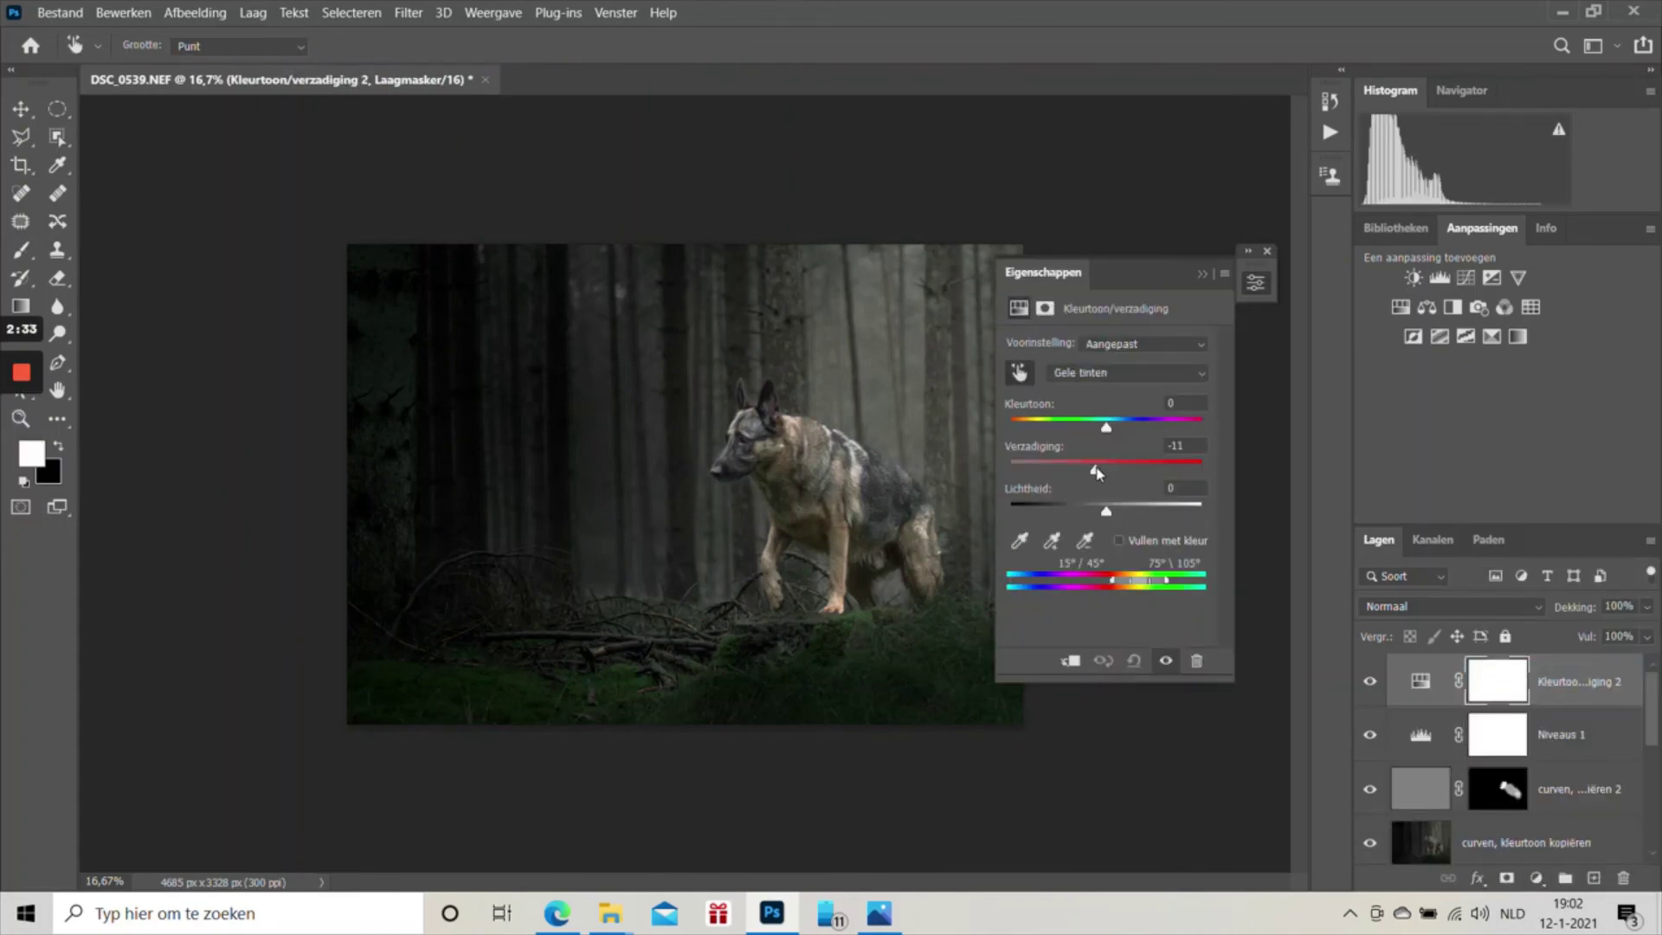
Step: Group all edit layers into Groep 2 and toggle its visibility to compare before and after
{"action": "left_click", "coordinate": [1200, 273]}
{"action": "left_click", "coordinate": [1523, 843], "text": "shift"}
{"action": "key", "text": "ctrl+g"}
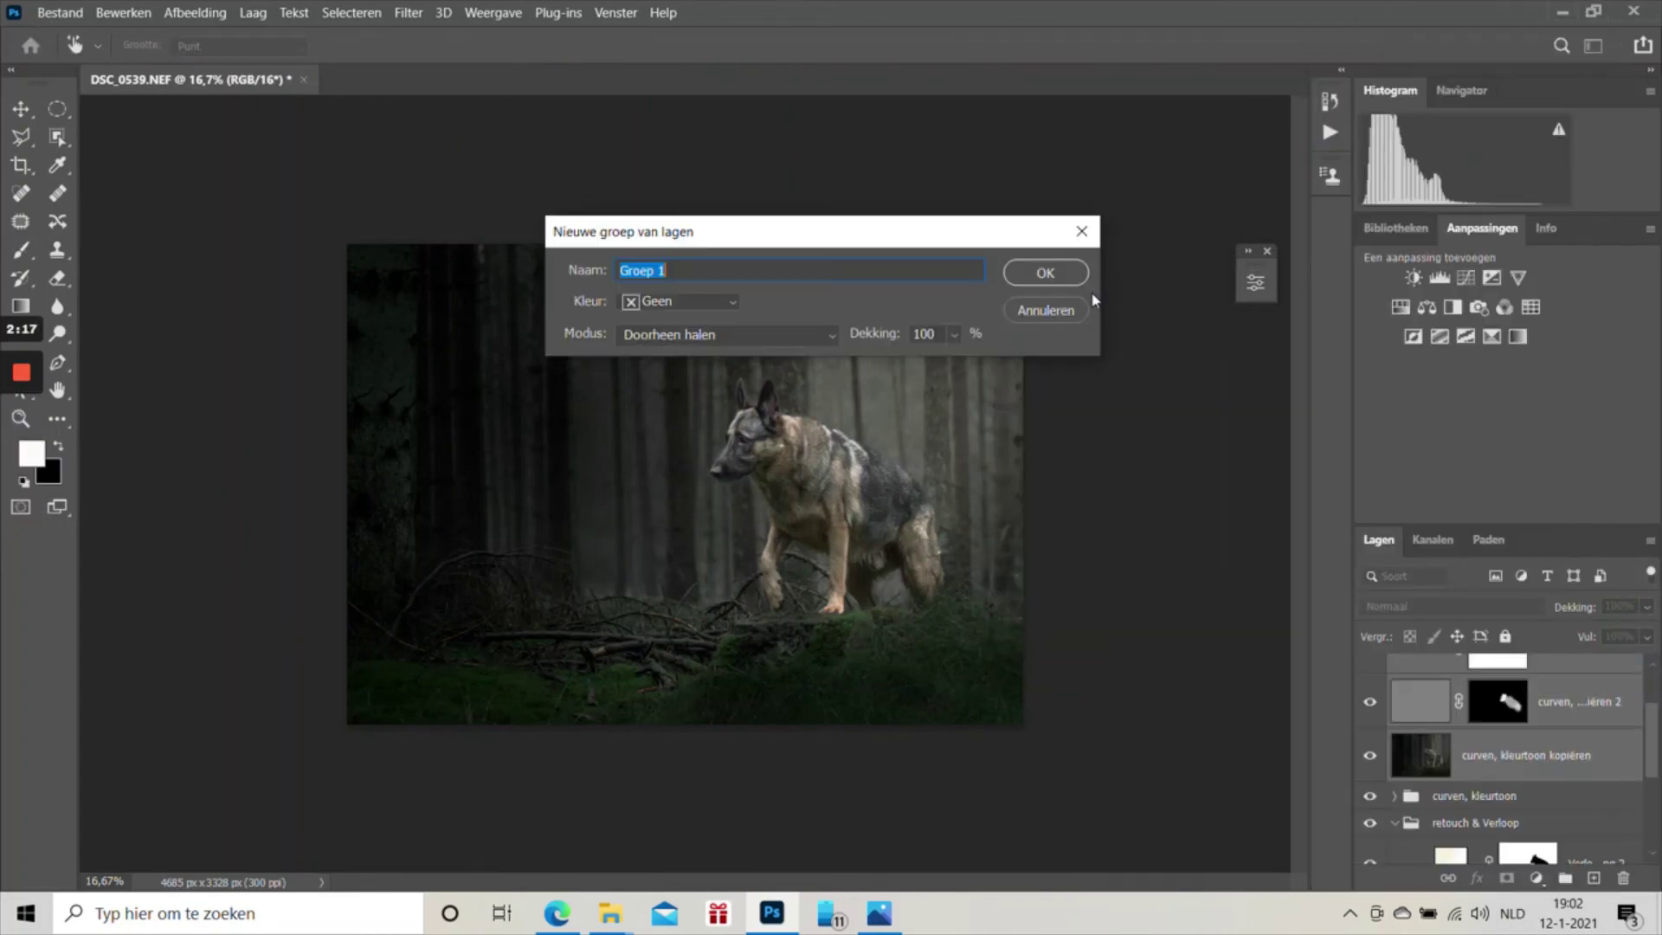
{"action": "left_click", "coordinate": [1046, 275]}
{"action": "right_click", "coordinate": [1498, 701]}
{"action": "left_click", "coordinate": [1493, 704]}
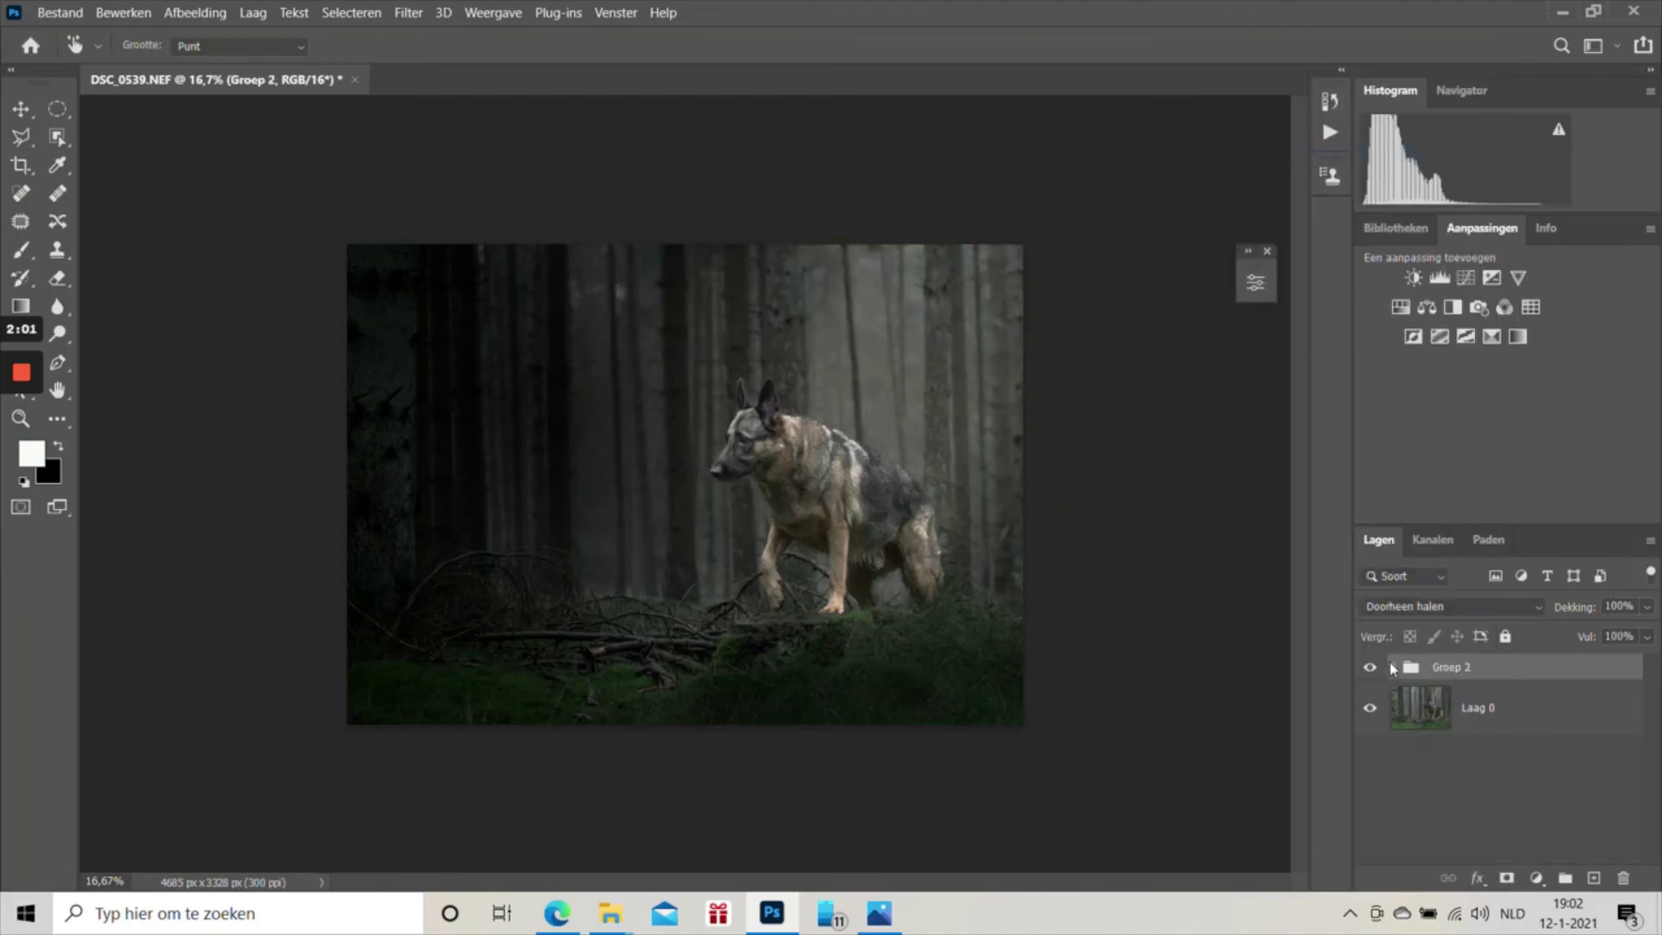
{"action": "left_click", "coordinate": [1371, 667]}
{"action": "left_click", "coordinate": [1370, 667]}
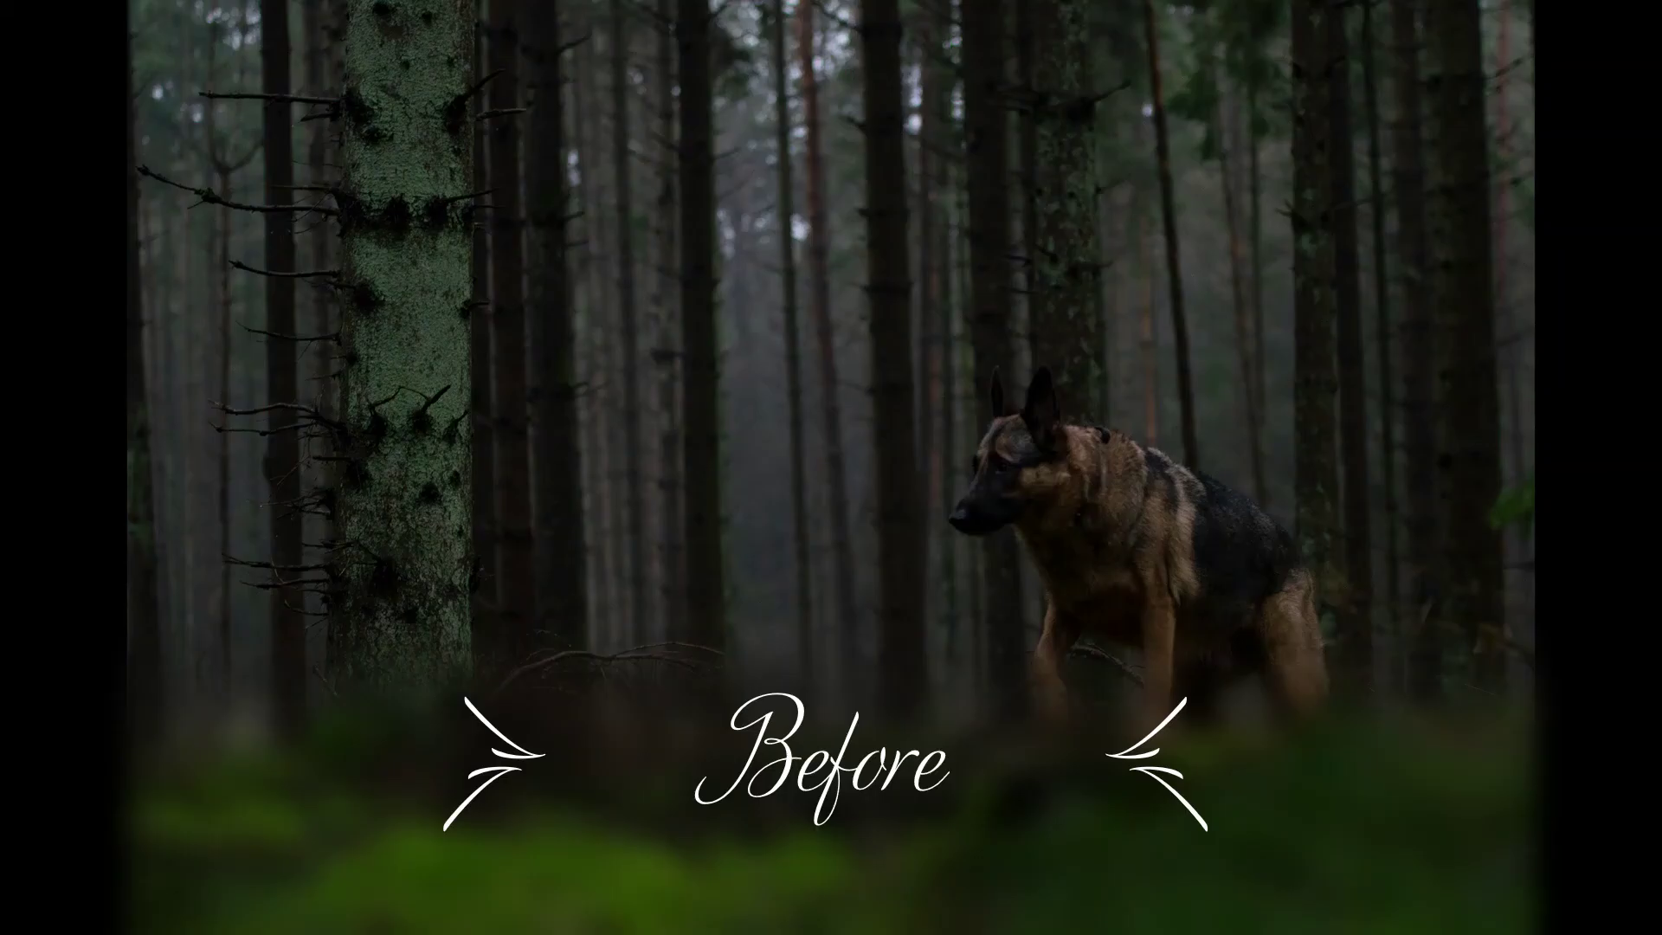